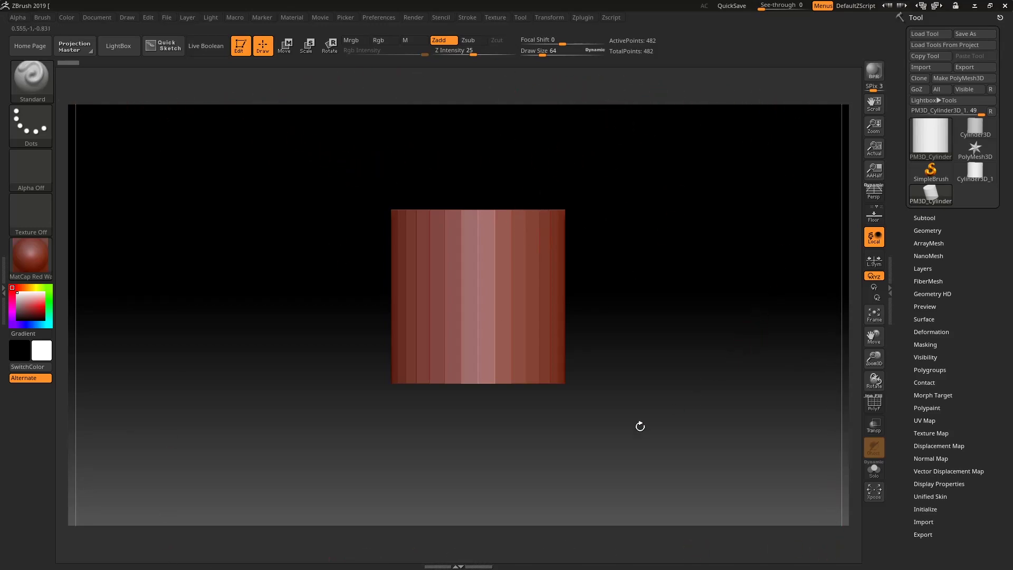
pyautogui.click(495, 178)
pyautogui.click(631, 282)
pyautogui.click(79, 76)
pyautogui.click(851, 87)
# - Dock the Document palette in the tray above the Tool palette
pyautogui.click(105, 18)
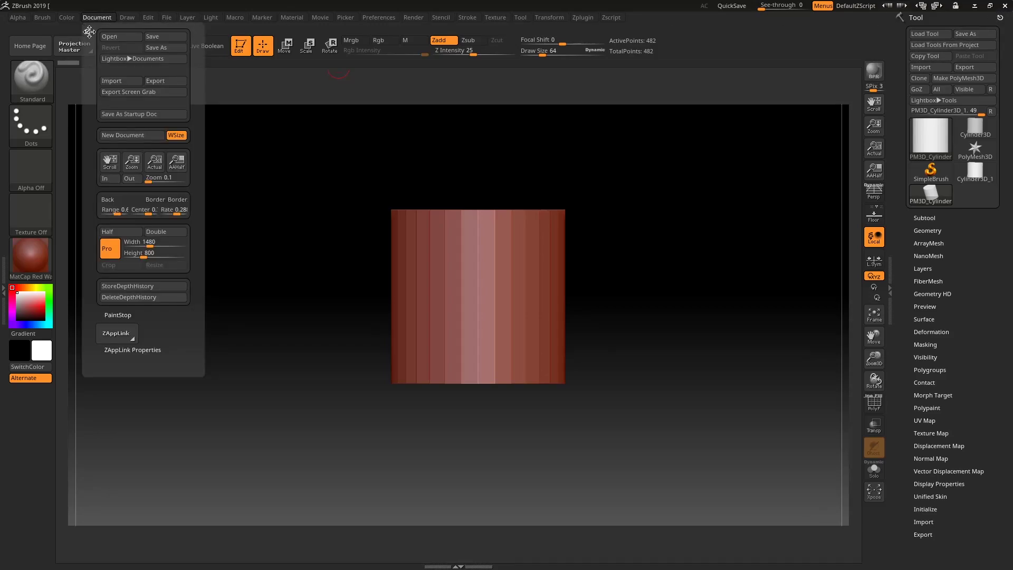
pyautogui.moveTo(88, 30); pyautogui.dragTo(900, 21)
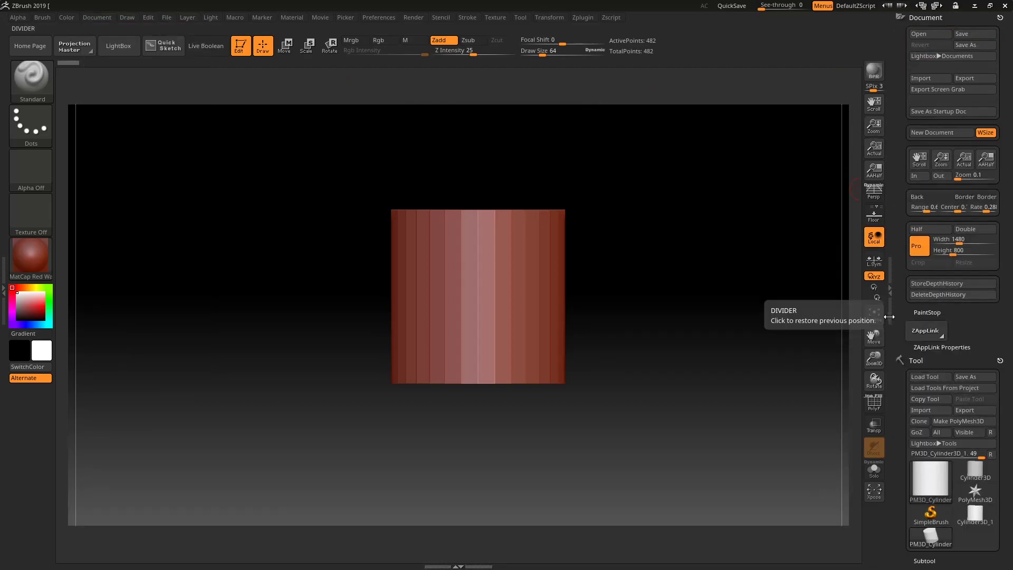
# - Toggle the side trays and the bottom tray, restoring the original tray layout
pyautogui.click(891, 289)
pyautogui.click(1007, 286)
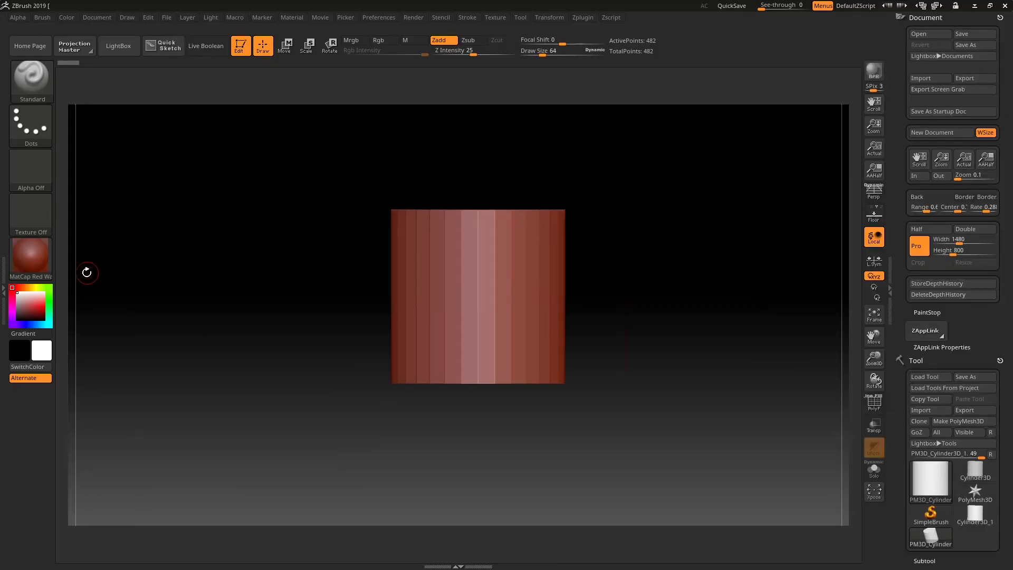
pyautogui.click(4, 288)
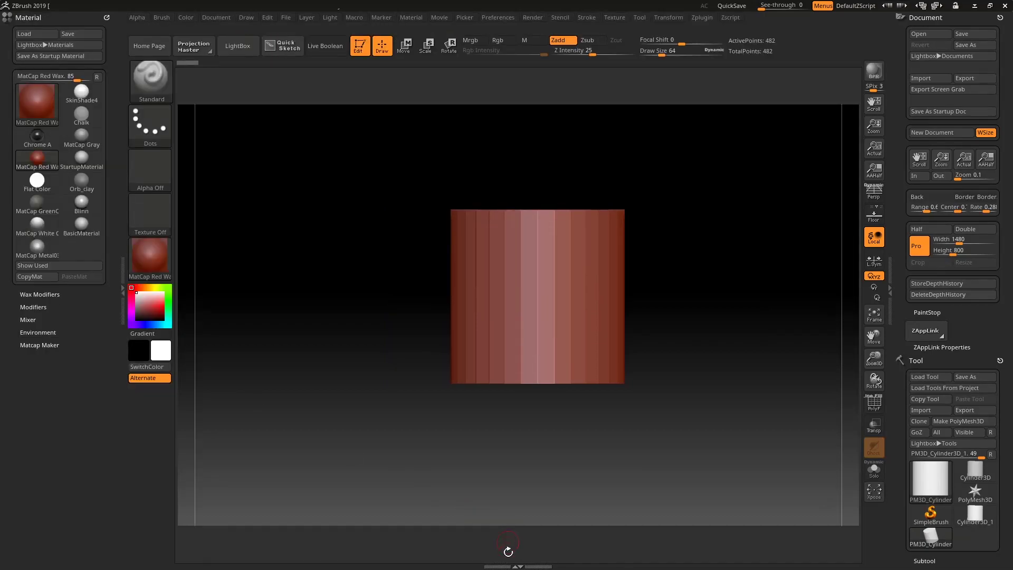
pyautogui.click(505, 564)
pyautogui.click(507, 491)
pyautogui.click(121, 278)
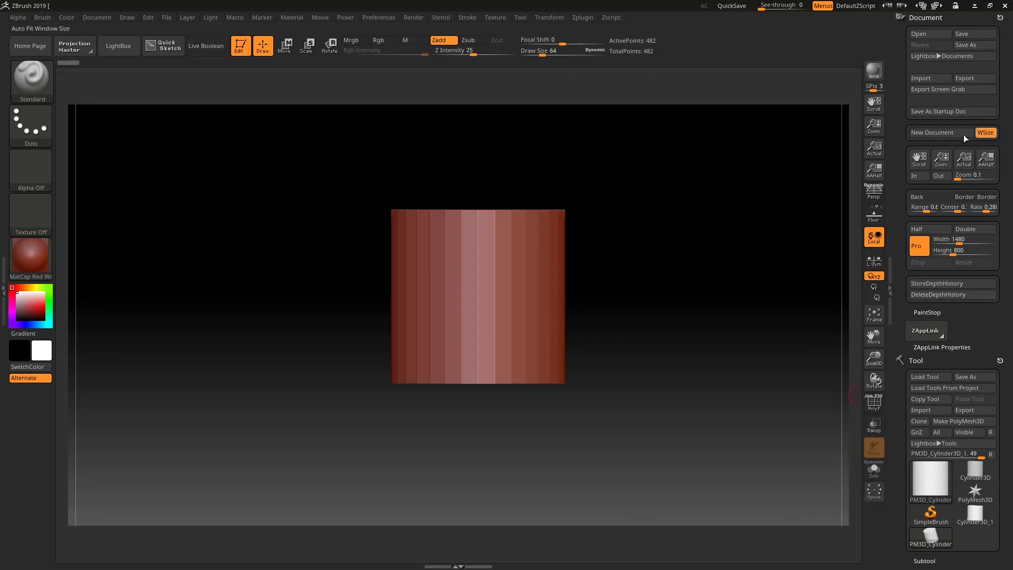
# - Create a new document at window size, discarding changes to the current document
pyautogui.click(935, 132)
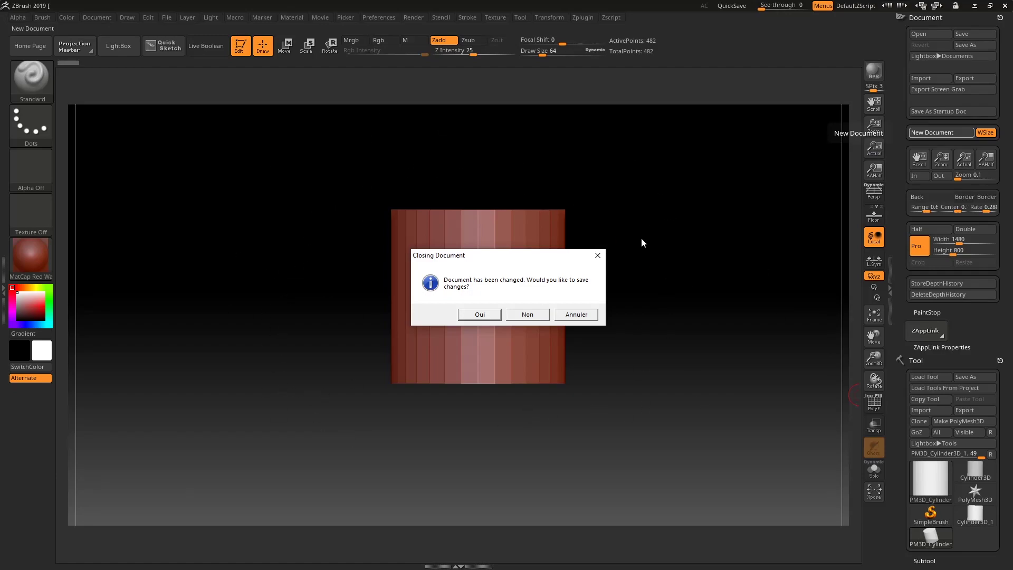
pyautogui.click(528, 315)
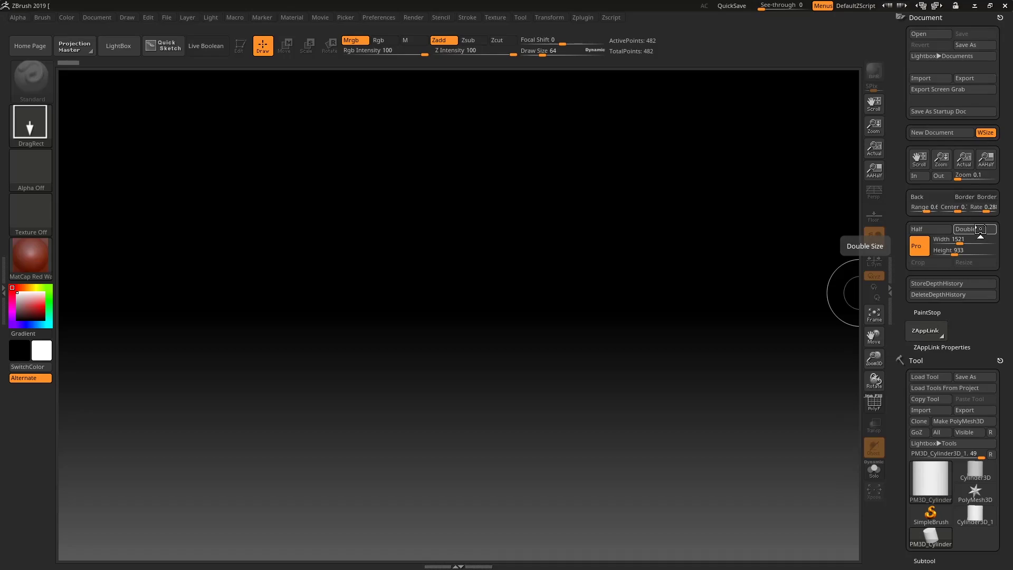
pyautogui.press('ctrl')
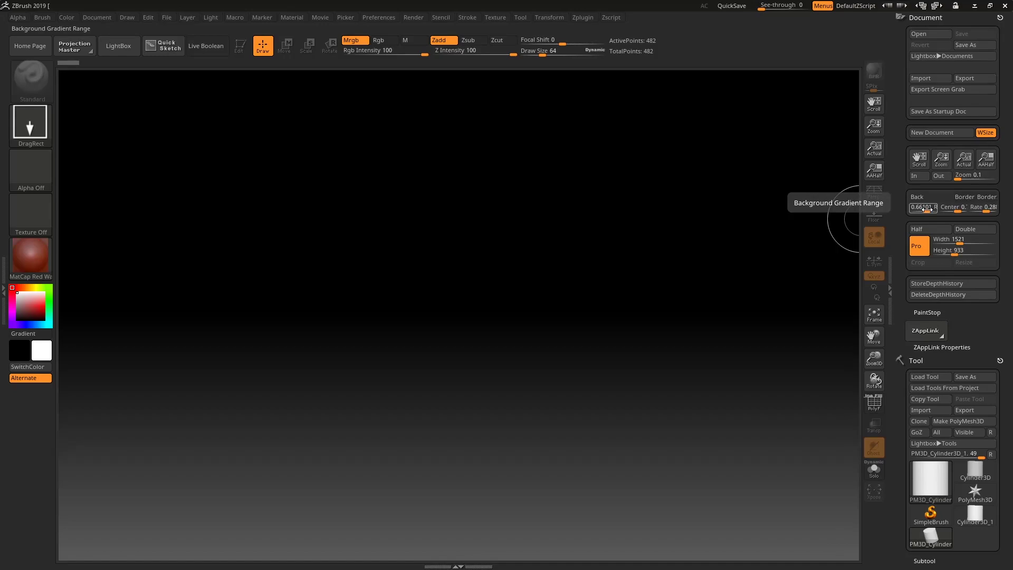
# - Set the background gradient Range to 0 and the document background color to dark grey
pyautogui.moveTo(923, 208); pyautogui.dragTo(927, 210)
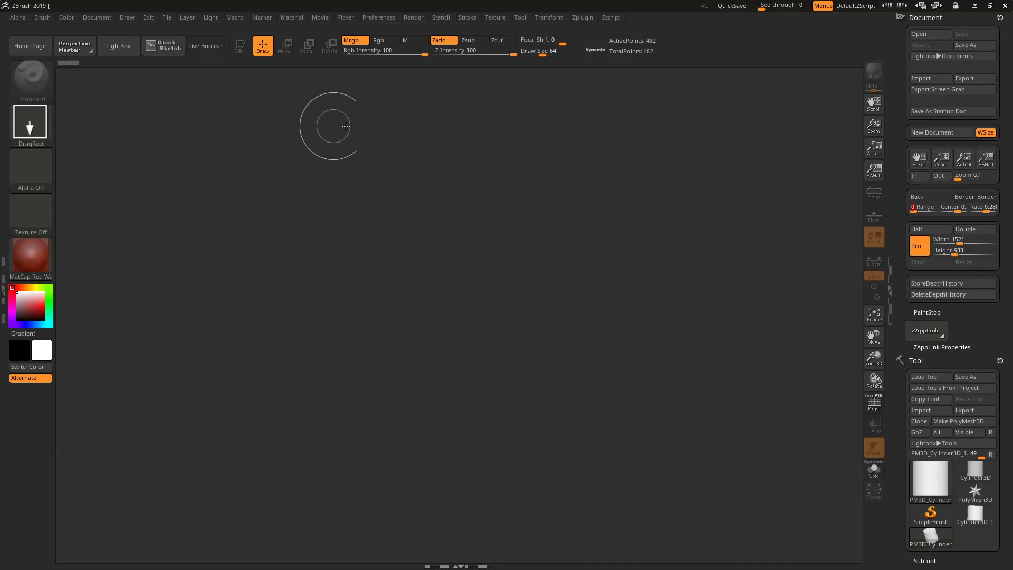
pyautogui.click(941, 195)
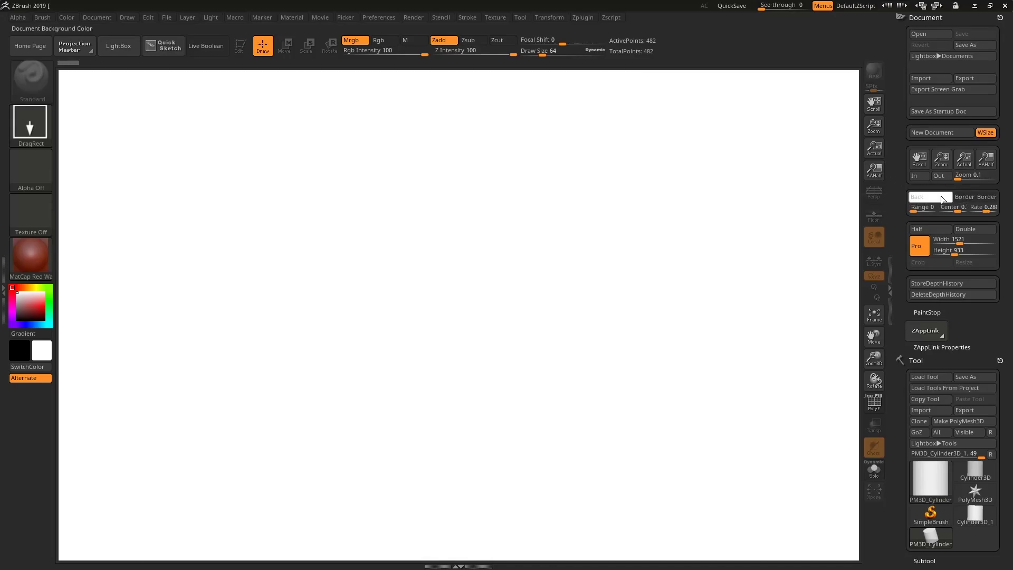
pyautogui.click(942, 195)
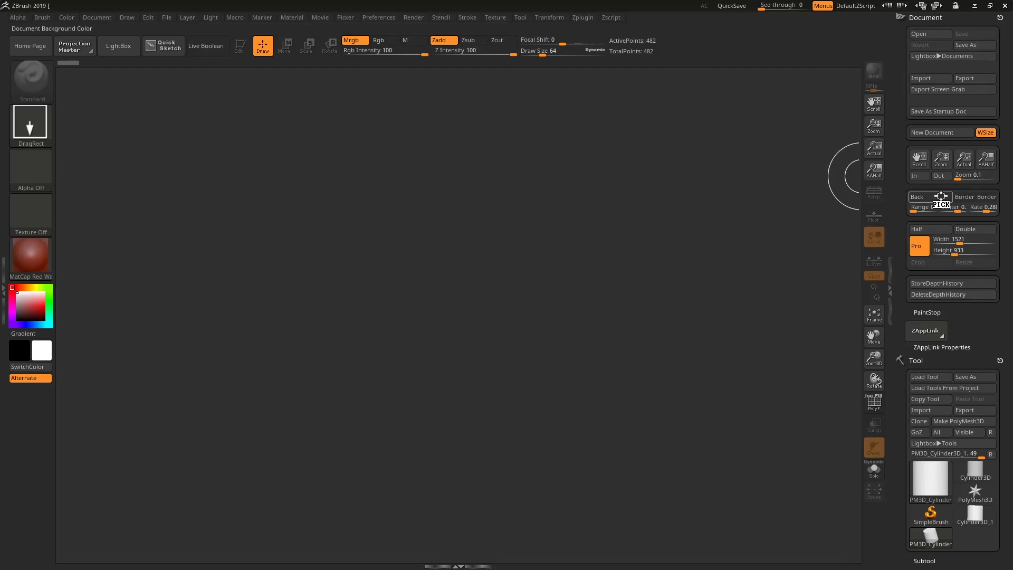
# - Pick bright green for the document background color and red for both document border colors
pyautogui.moveTo(941, 196); pyautogui.dragTo(50, 302)
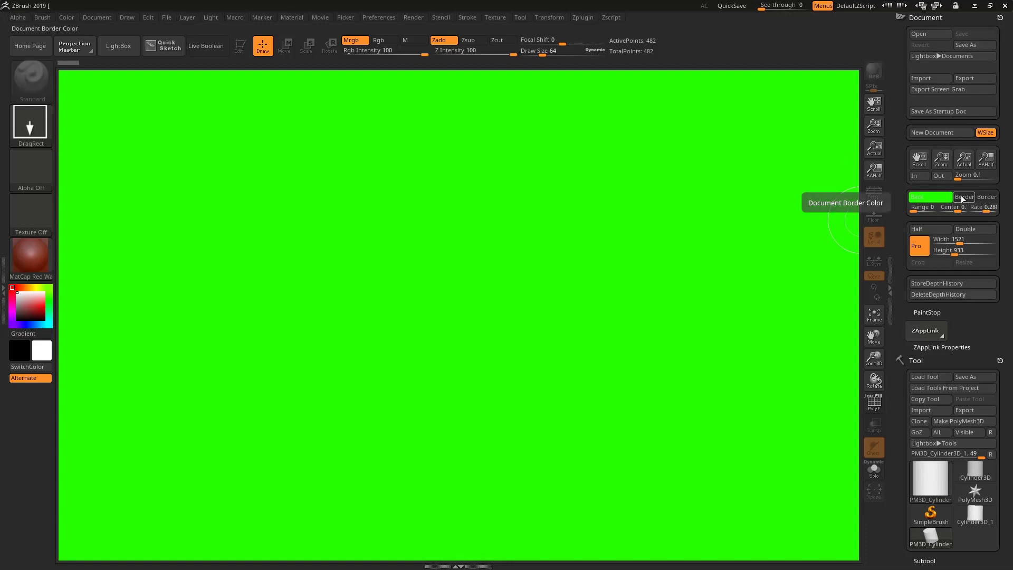
pyautogui.moveTo(964, 200); pyautogui.dragTo(42, 314)
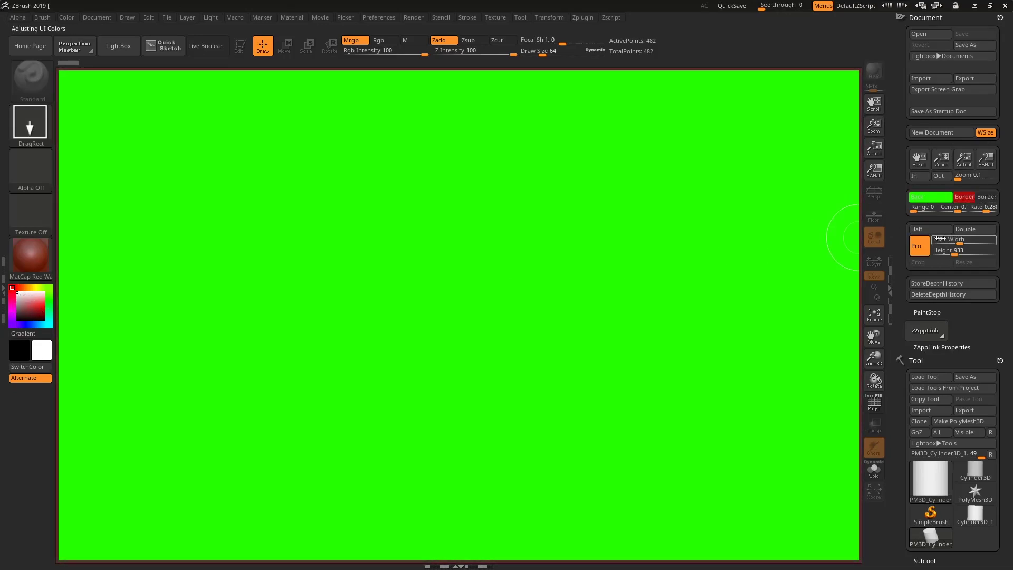
pyautogui.moveTo(987, 202); pyautogui.dragTo(880, 208)
pyautogui.moveTo(86, 285); pyautogui.dragTo(86, 285)
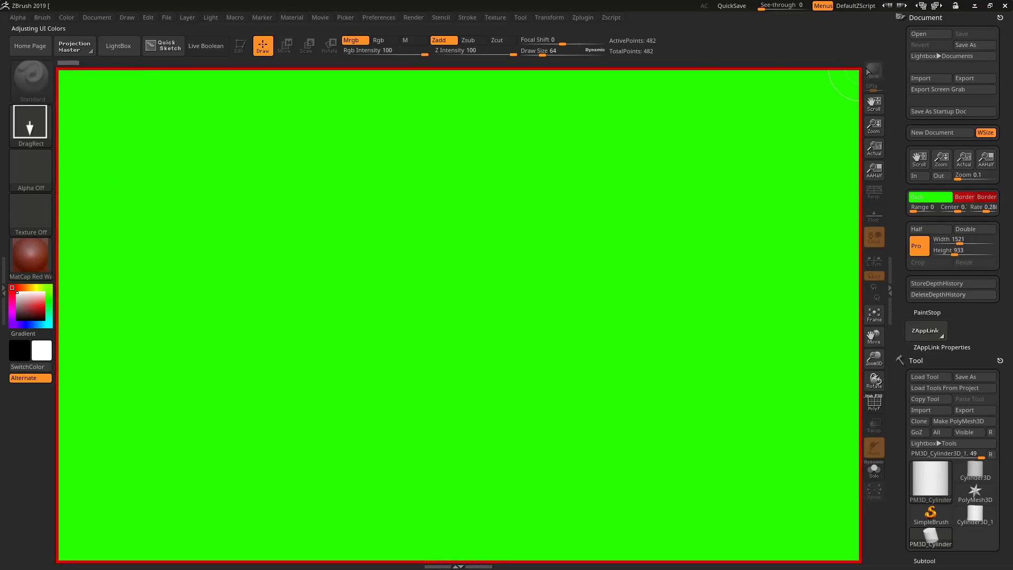
pyautogui.click(929, 200)
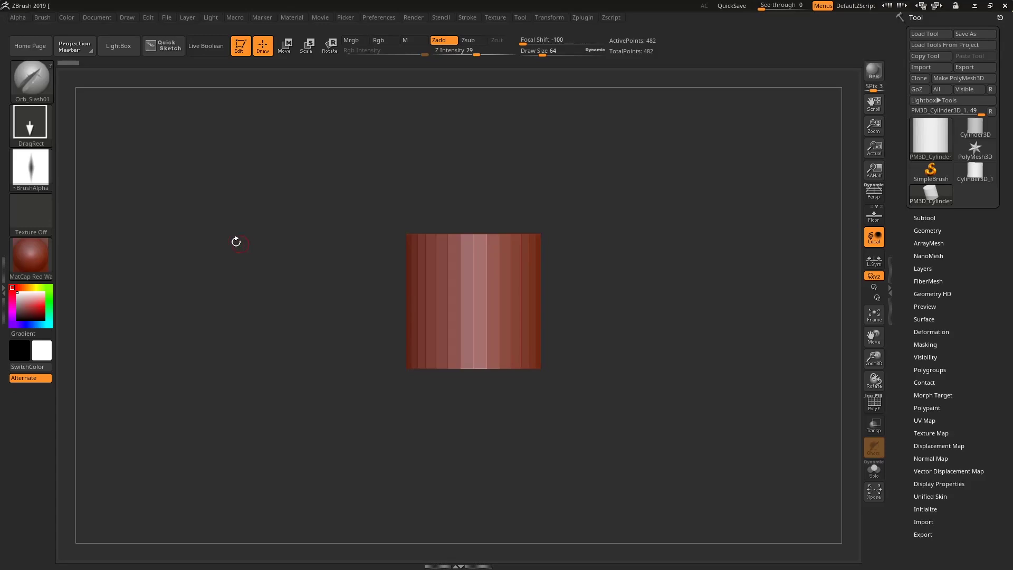
# - Apply BasicMaterial to the cylinder and save it as the startup material
pyautogui.click(26, 258)
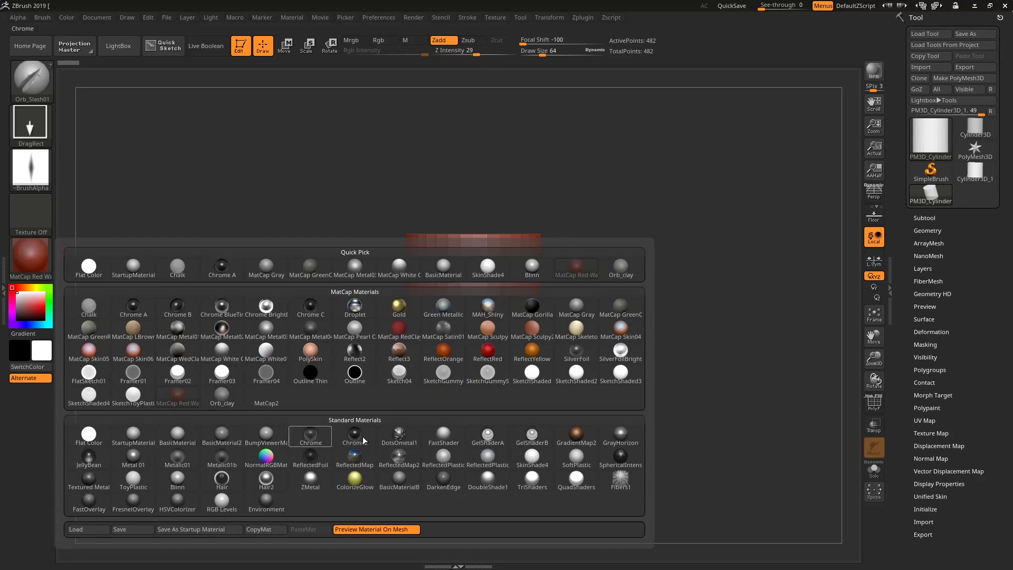
pyautogui.click(179, 439)
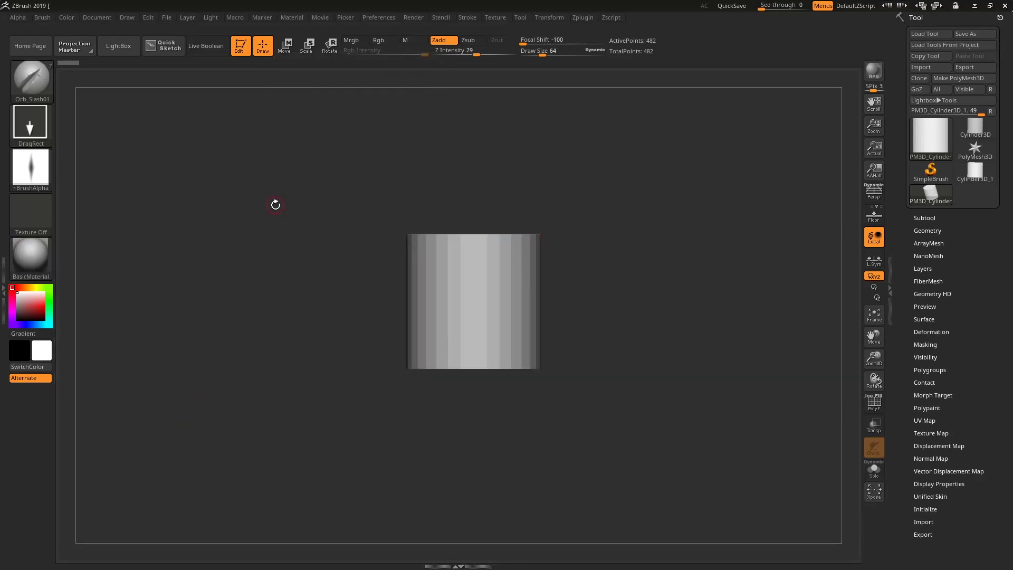
pyautogui.click(35, 252)
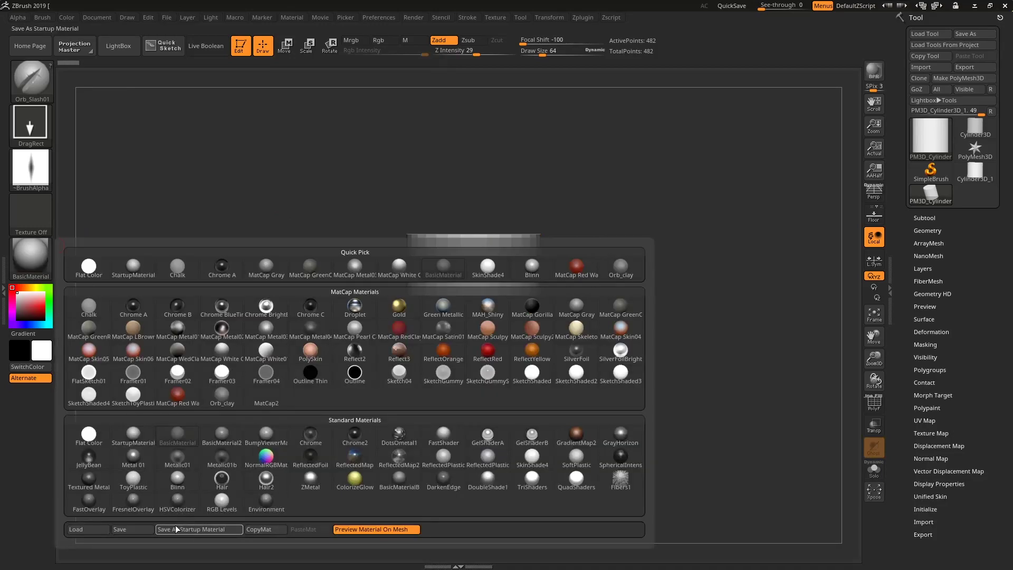
pyautogui.click(227, 531)
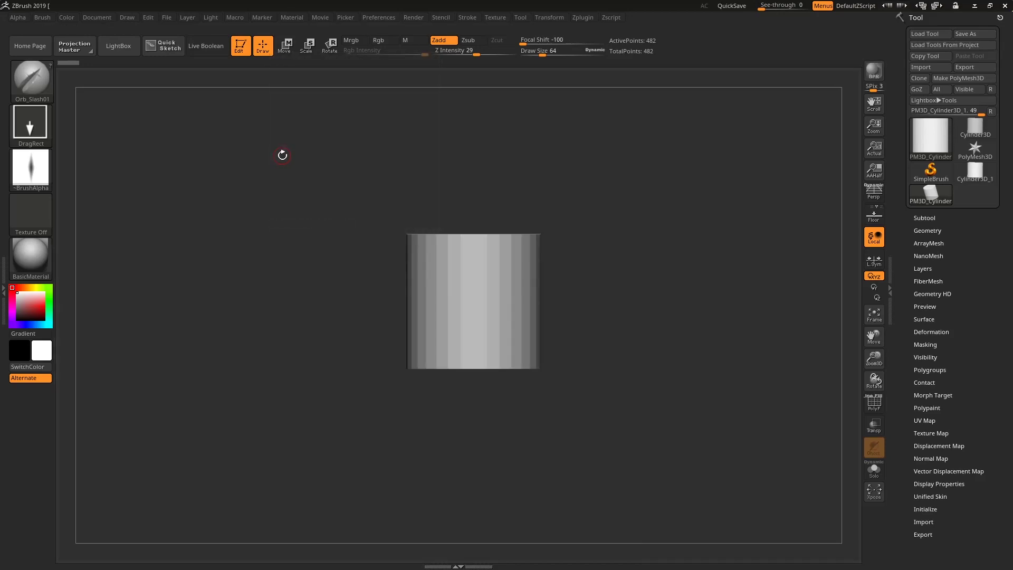
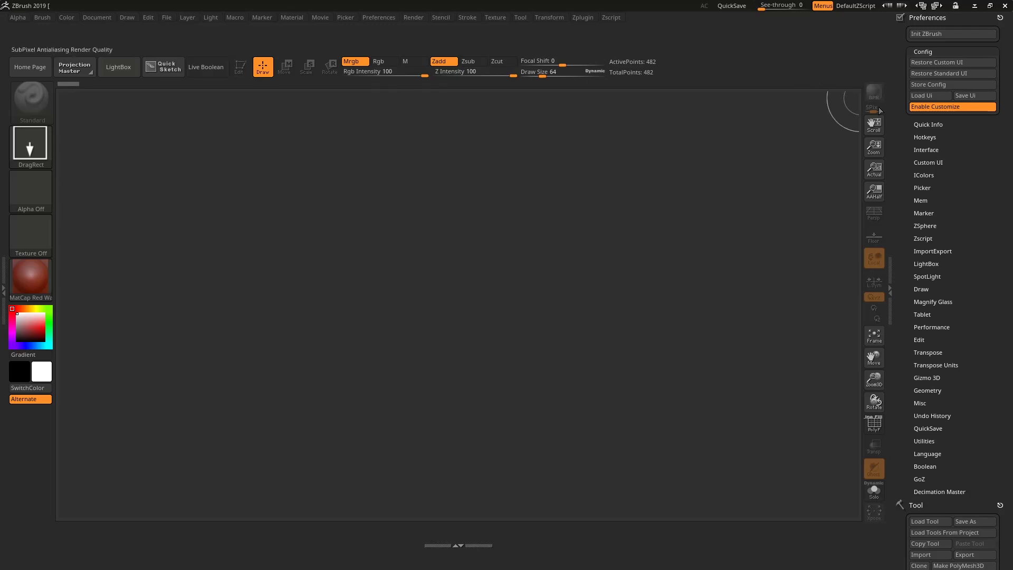
# - Turn interface customization off and back on with Enable Customize
pyautogui.click(973, 108)
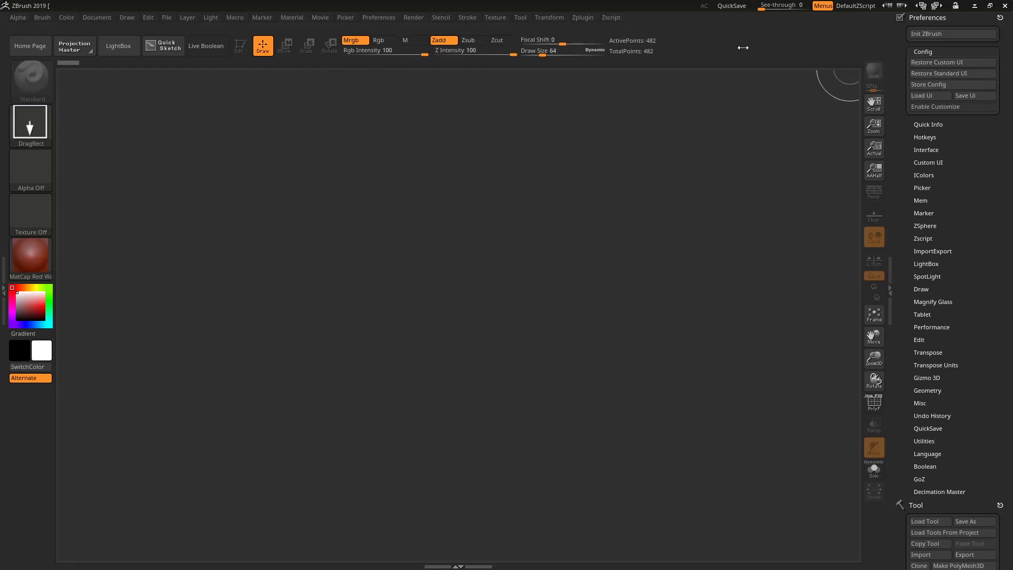
pyautogui.click(924, 107)
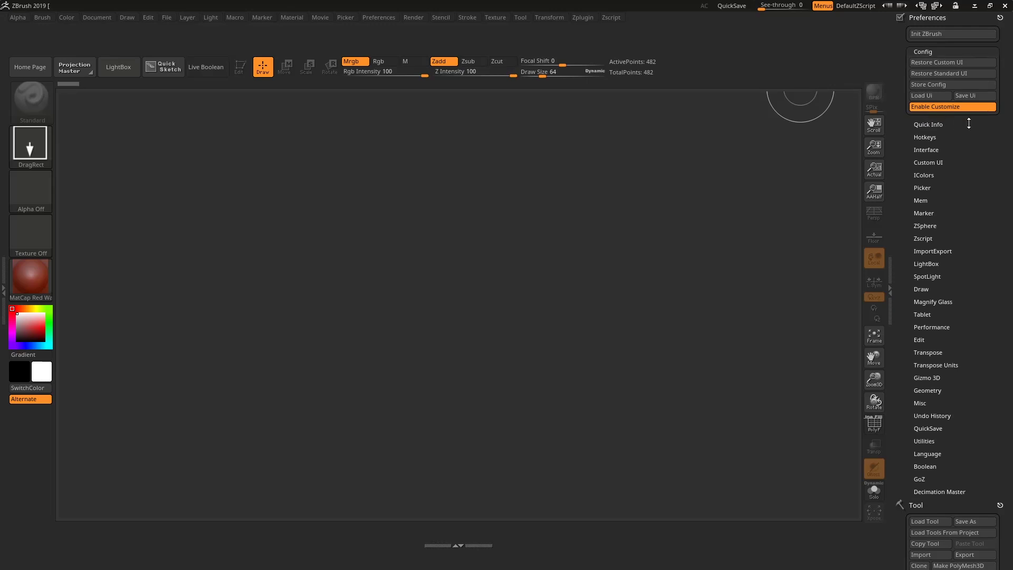
# - Place the Quick Info toggle on the shelf beside the point counters and remove it again
pyautogui.click(926, 125)
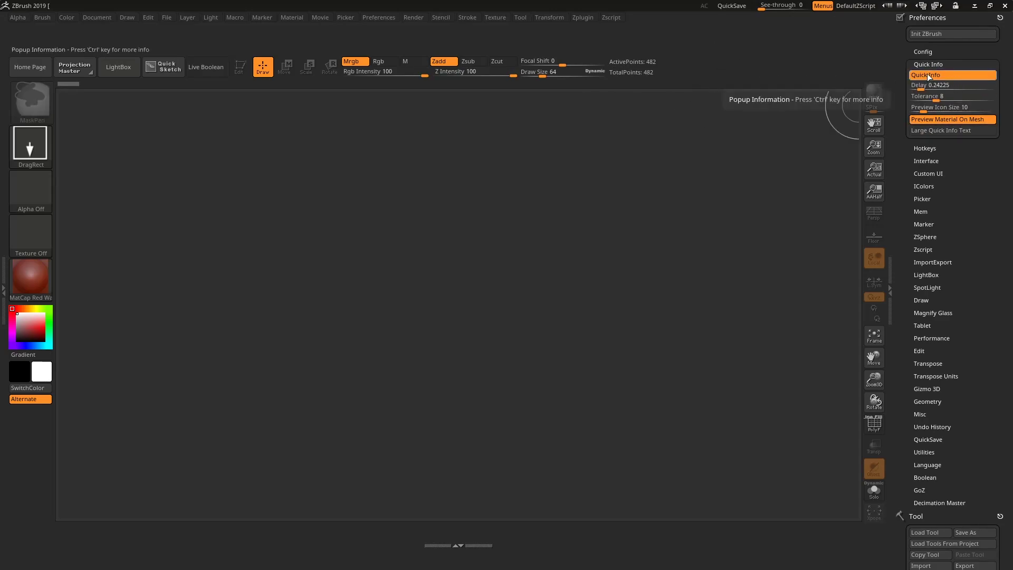
pyautogui.moveTo(927, 74)
pyautogui.keyDown('ctrl'); pyautogui.keyDown('alt'); pyautogui.mouseDown()
pyautogui.moveTo(908, 91)
pyautogui.moveTo(696, 72)
pyautogui.moveTo(688, 61)
pyautogui.mouseUp(); pyautogui.keyUp('alt'); pyautogui.keyUp('ctrl')
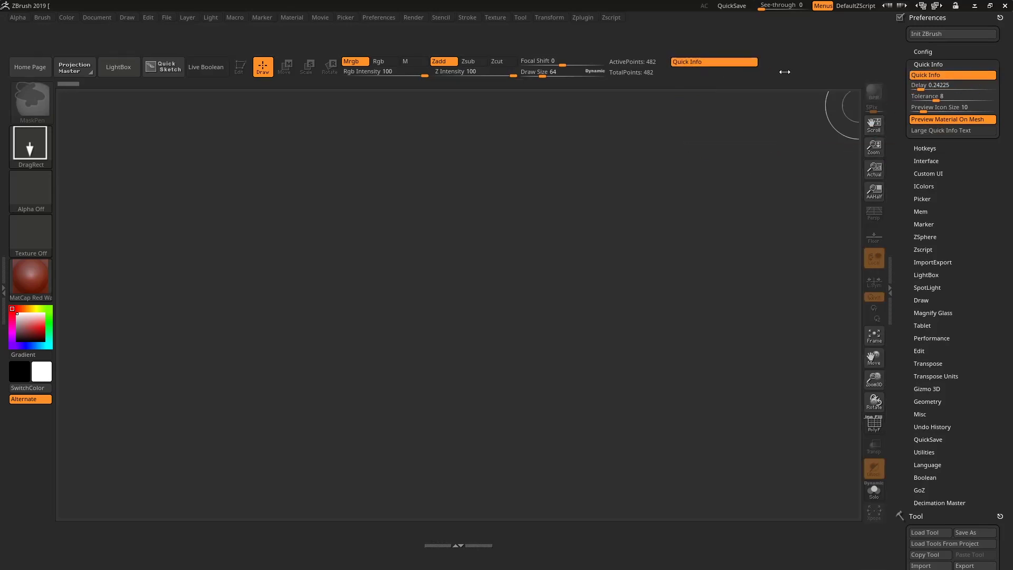
pyautogui.press('ctrl')
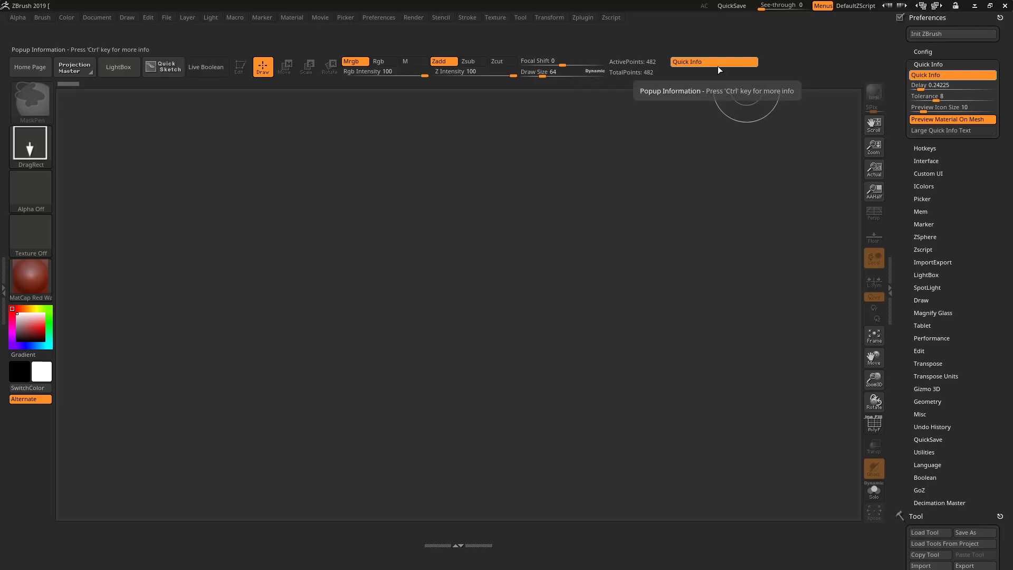
pyautogui.keyDown('ctrl'); pyautogui.keyDown('alt'); pyautogui.moveTo(716, 62); pyautogui.dragTo(120, 120); pyautogui.keyUp('alt'); pyautogui.keyUp('ctrl')
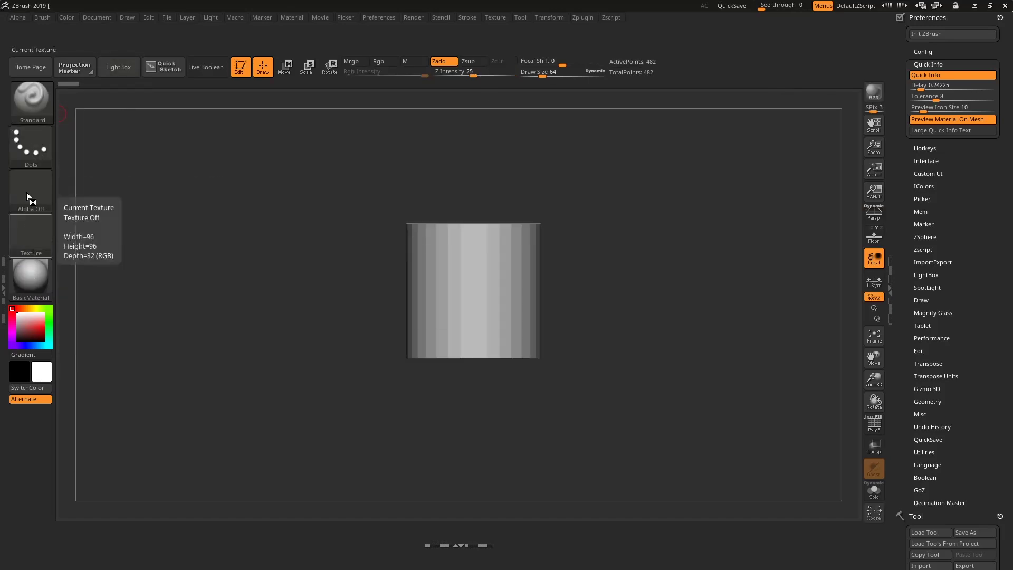
pyautogui.click(30, 100)
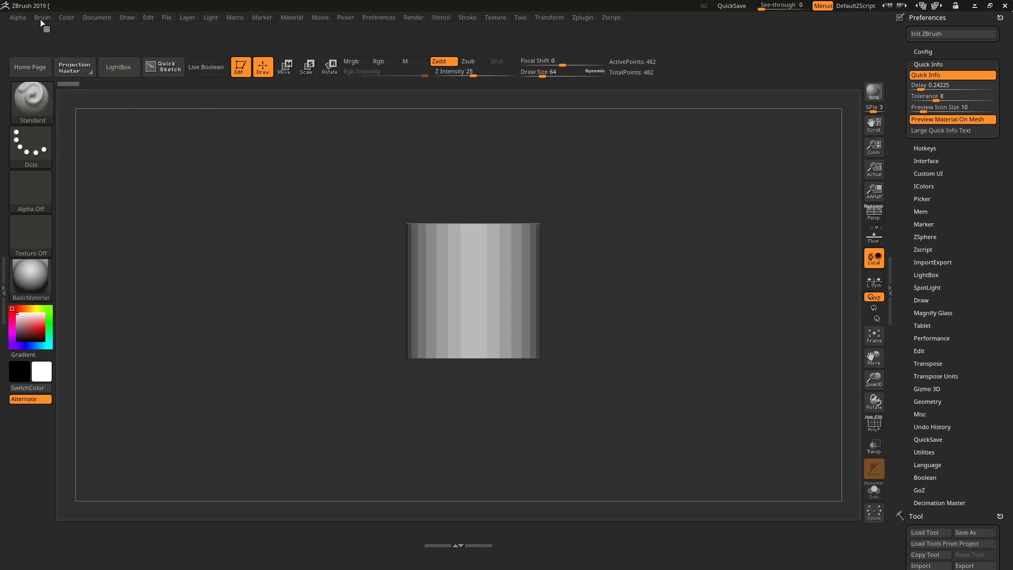
pyautogui.click(27, 99)
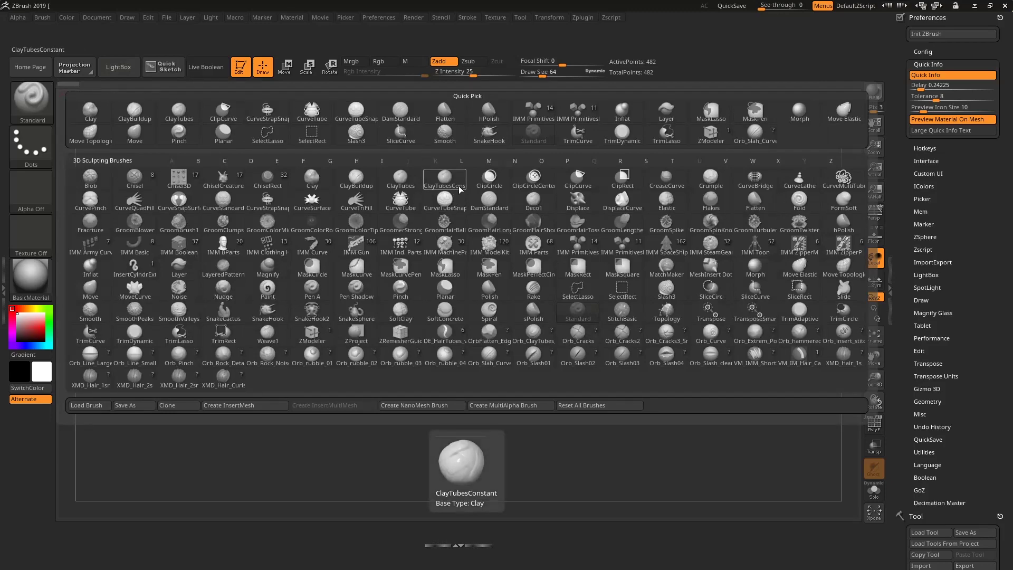
pyautogui.press('ctrl')
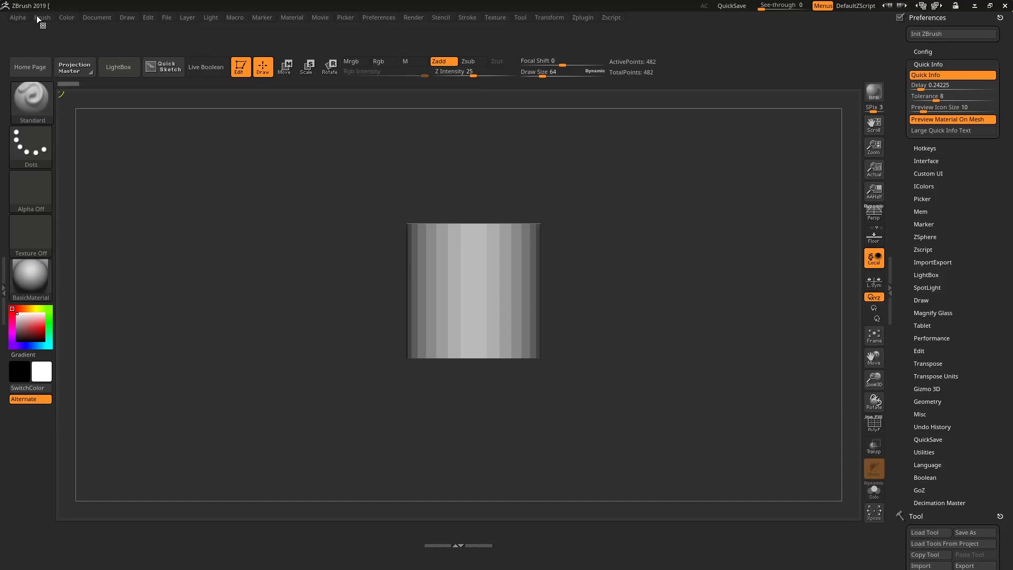
# - Dock the Brush palette in the tray and place a copy of the Standard brush on the shelf beside the point counters
pyautogui.click(41, 17)
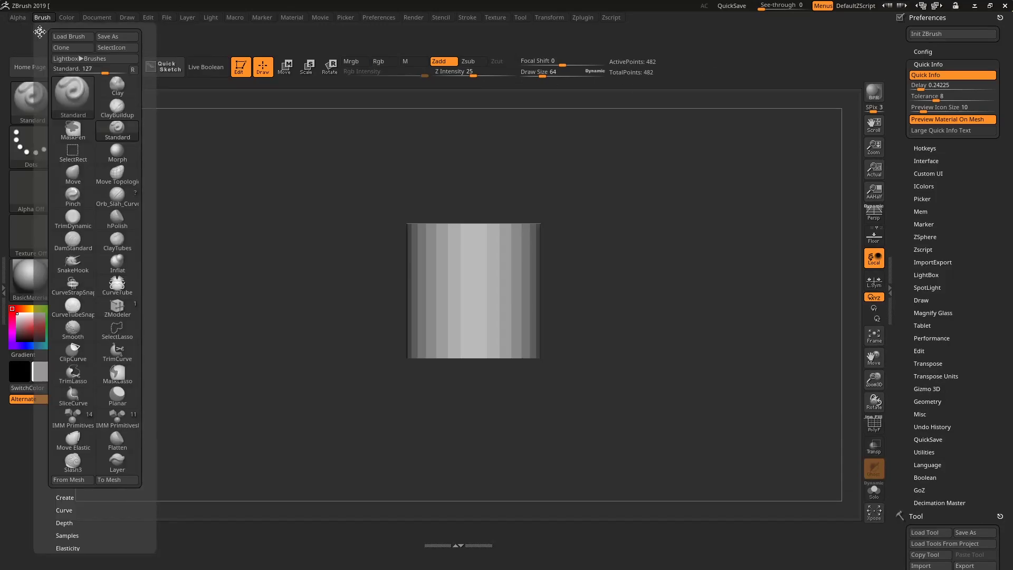
pyautogui.moveTo(38, 31)
pyautogui.mouseDown()
pyautogui.moveTo(621, 102)
pyautogui.moveTo(950, 17)
pyautogui.mouseUp()
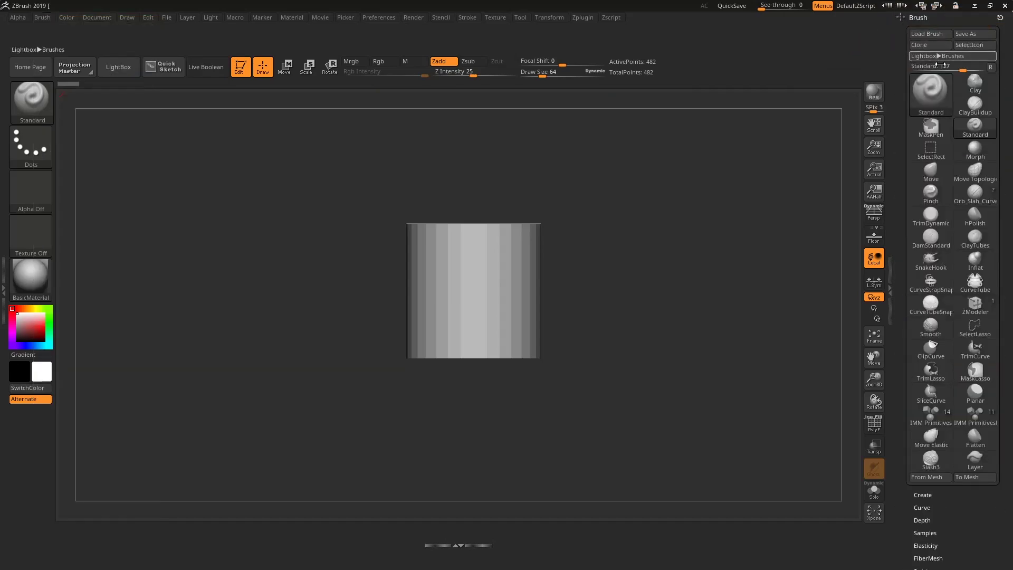
pyautogui.press('ctrl')
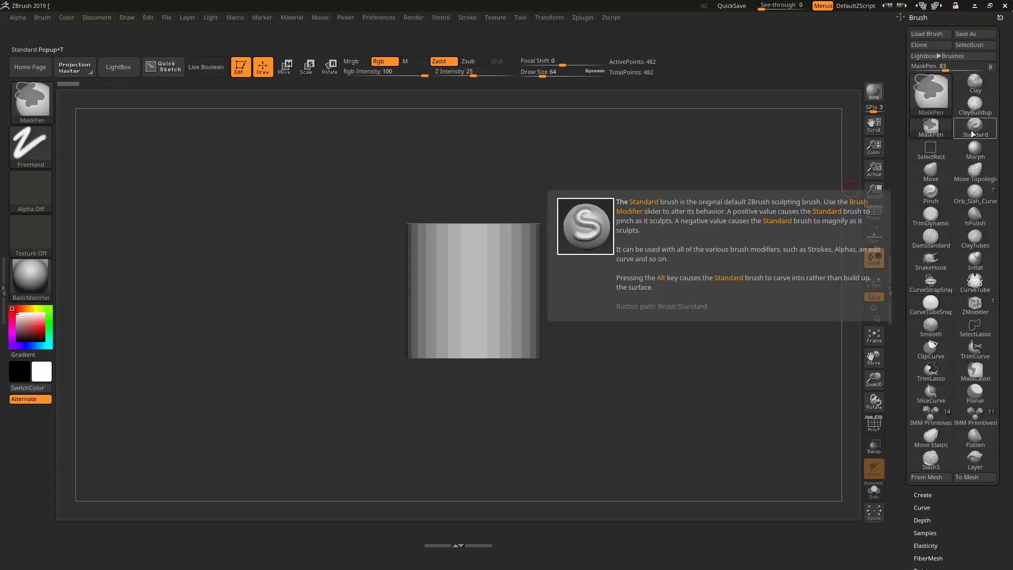
pyautogui.moveTo(974, 132)
pyautogui.keyDown('ctrl'); pyautogui.keyDown('alt'); pyautogui.mouseDown()
pyautogui.moveTo(720, 100)
pyautogui.moveTo(699, 67)
pyautogui.mouseUp(); pyautogui.keyUp('alt'); pyautogui.keyUp('ctrl')
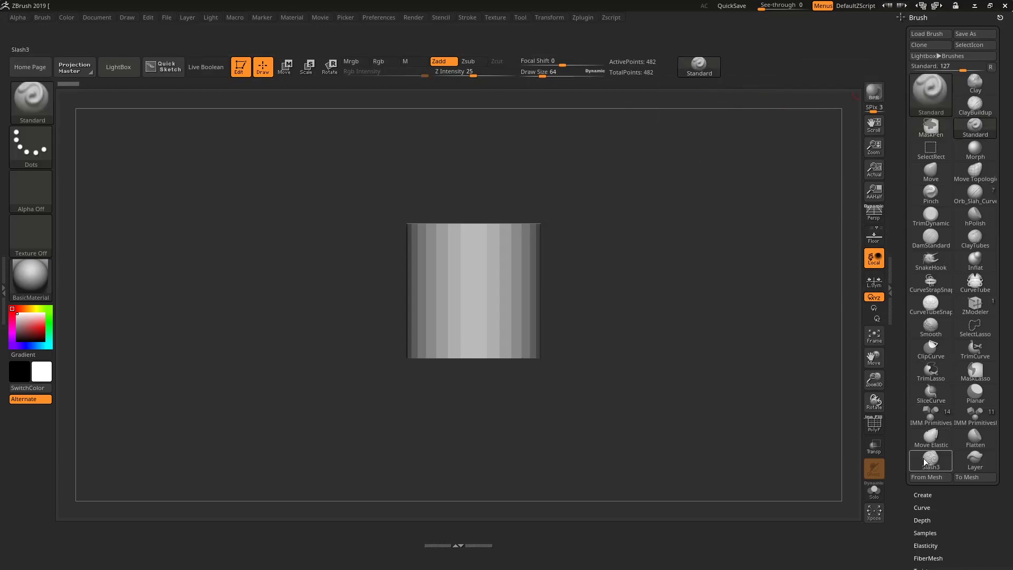
# - Select the Orb_Slash01 brush and place a copy of it on the shelf beside the Standard brush
pyautogui.click(933, 95)
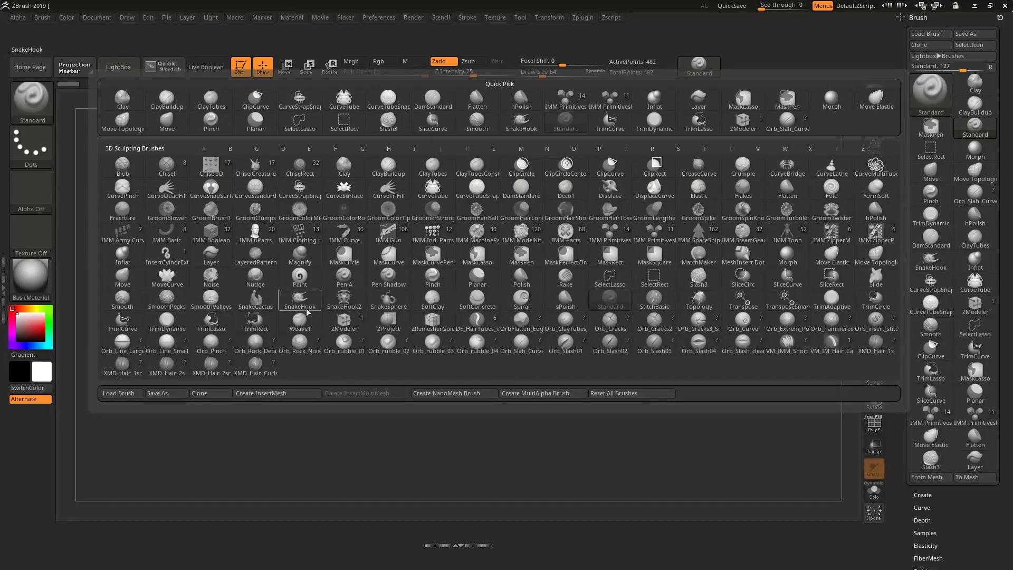
pyautogui.click(565, 347)
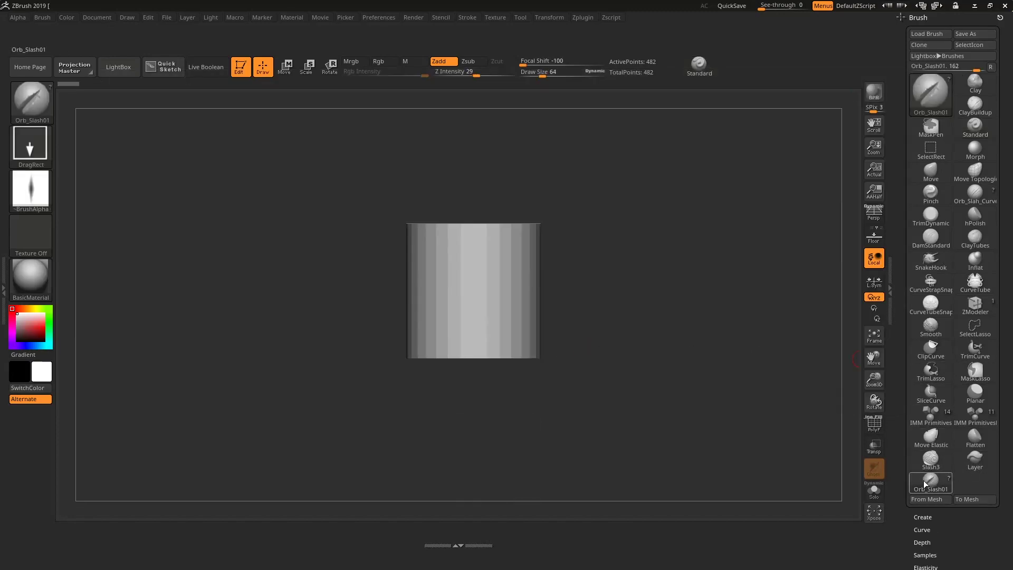
pyautogui.moveTo(928, 486)
pyautogui.keyDown('ctrl'); pyautogui.keyDown('alt'); pyautogui.mouseDown()
pyautogui.moveTo(754, 39)
pyautogui.moveTo(741, 66)
pyautogui.moveTo(751, 71)
pyautogui.mouseUp(); pyautogui.keyUp('alt'); pyautogui.keyUp('ctrl')
pyautogui.click(931, 92)
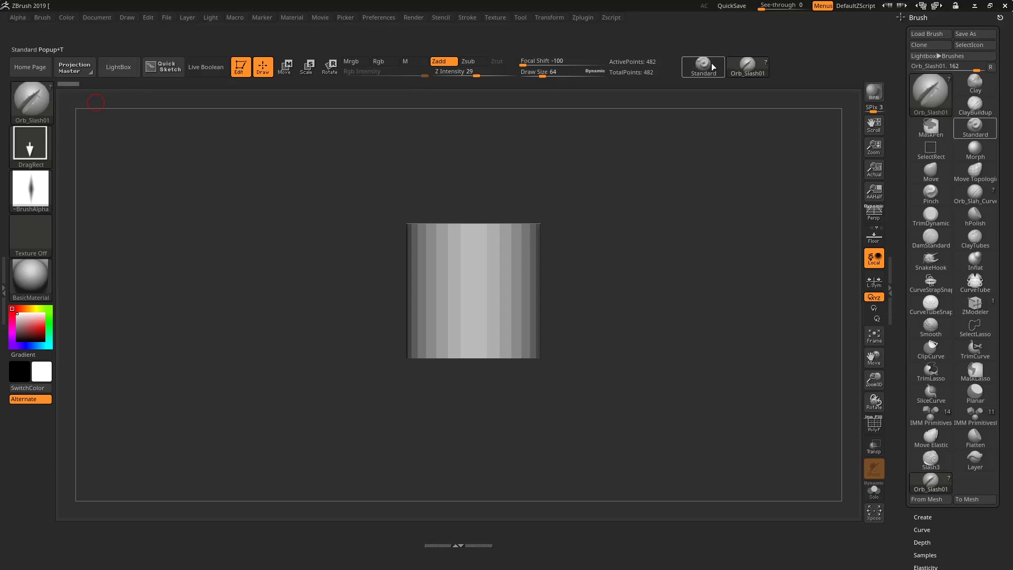
pyautogui.moveTo(728, 66)
pyautogui.moveTo(698, 71)
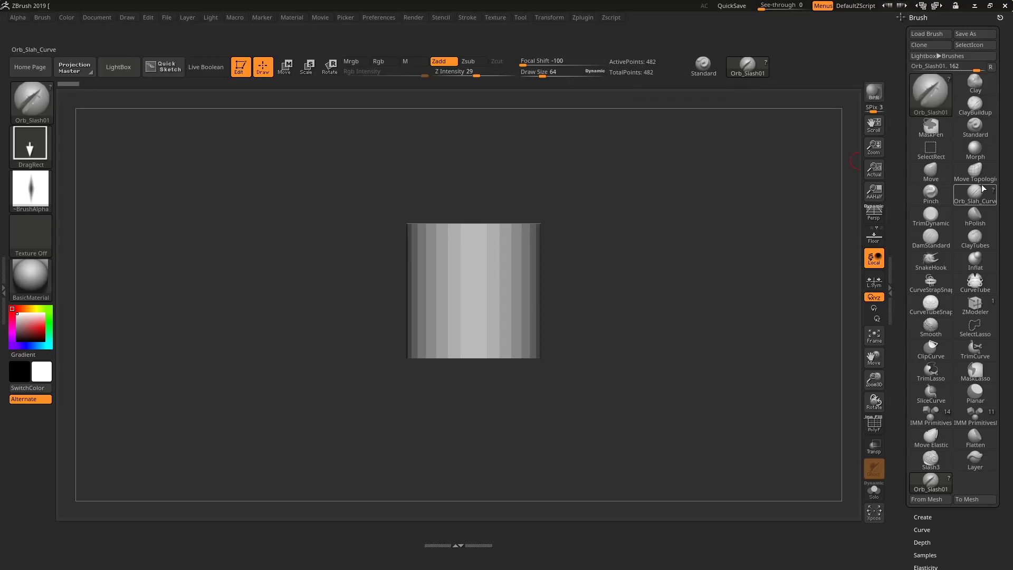
# - Collapse the docked Brush palette and turn off Wide Buttons in the Interface UI preferences
pyautogui.click(919, 17)
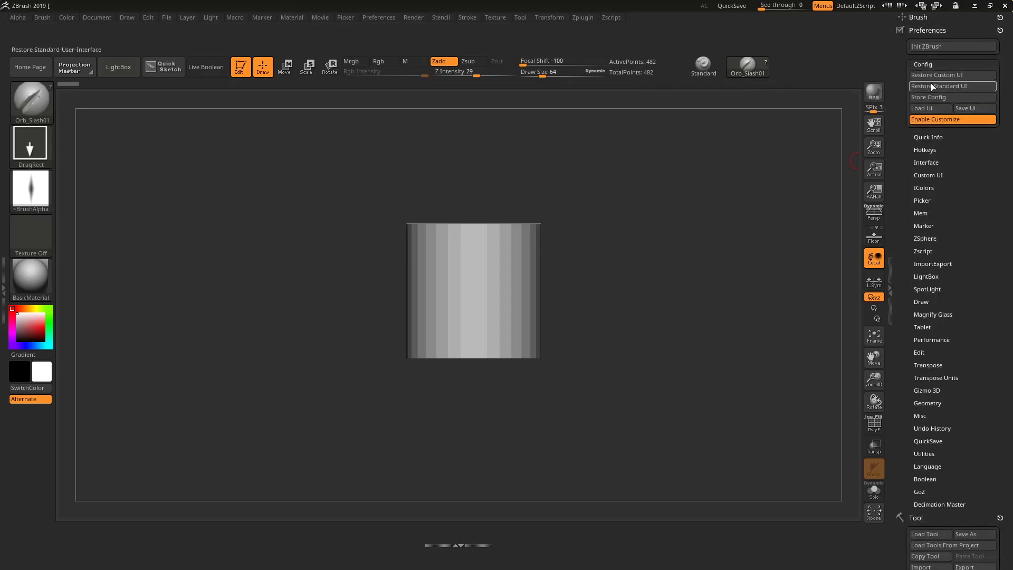
pyautogui.click(927, 103)
pyautogui.click(917, 114)
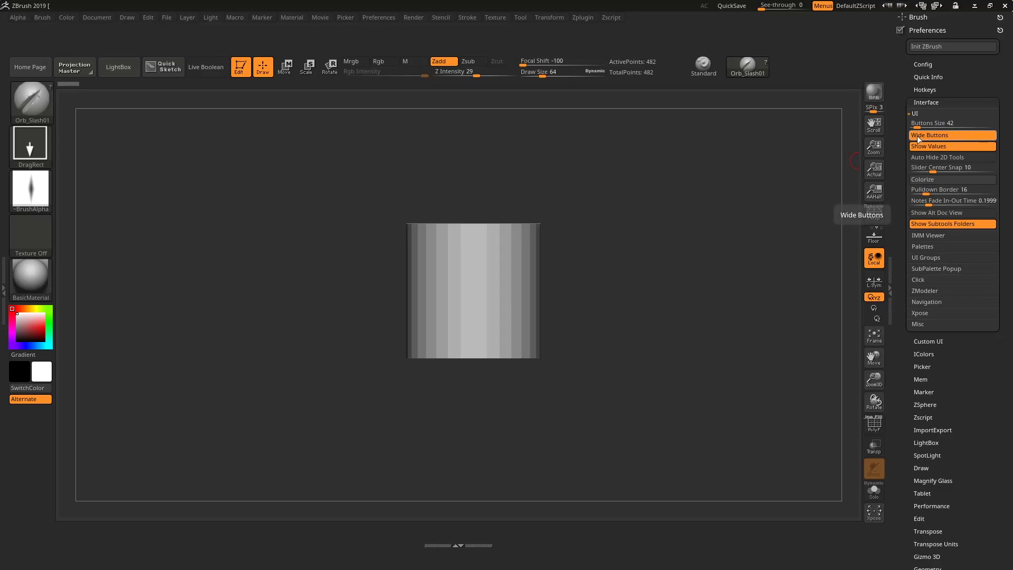
pyautogui.click(967, 136)
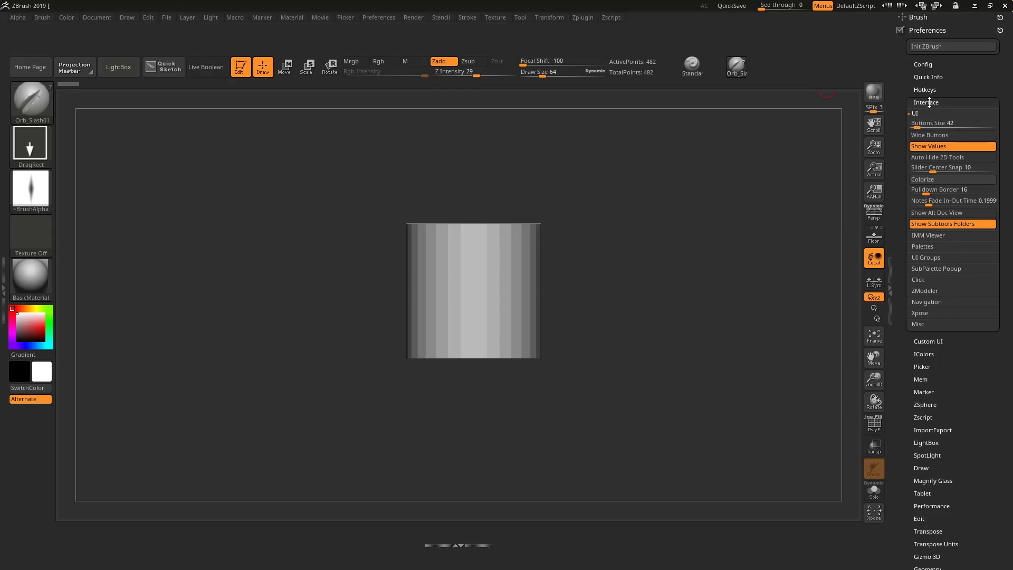
pyautogui.click(924, 102)
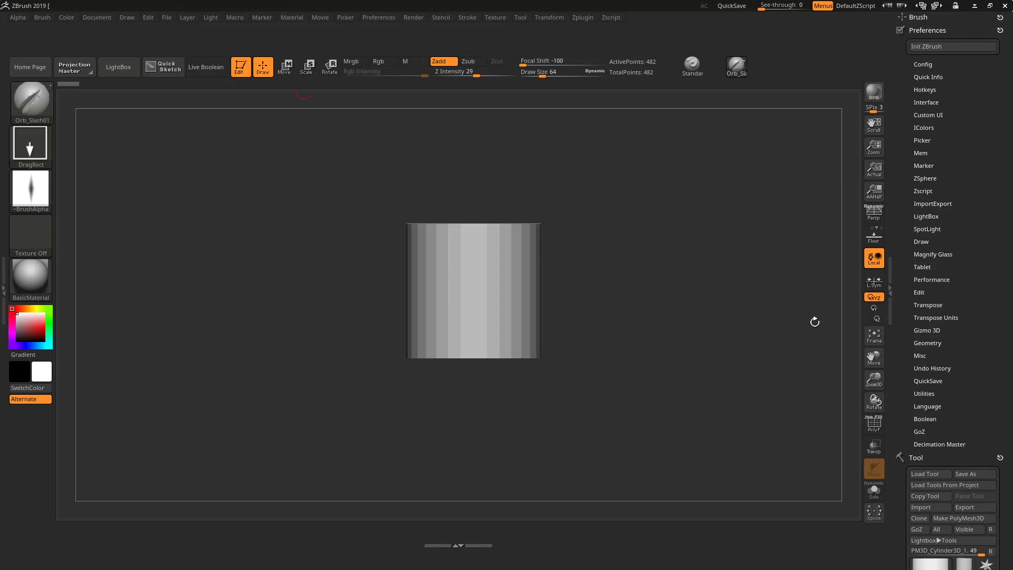
# - Remove the Preferences and Brush palettes from the tray and turn off Enable Customize
pyautogui.click(1000, 30)
pyautogui.click(1001, 17)
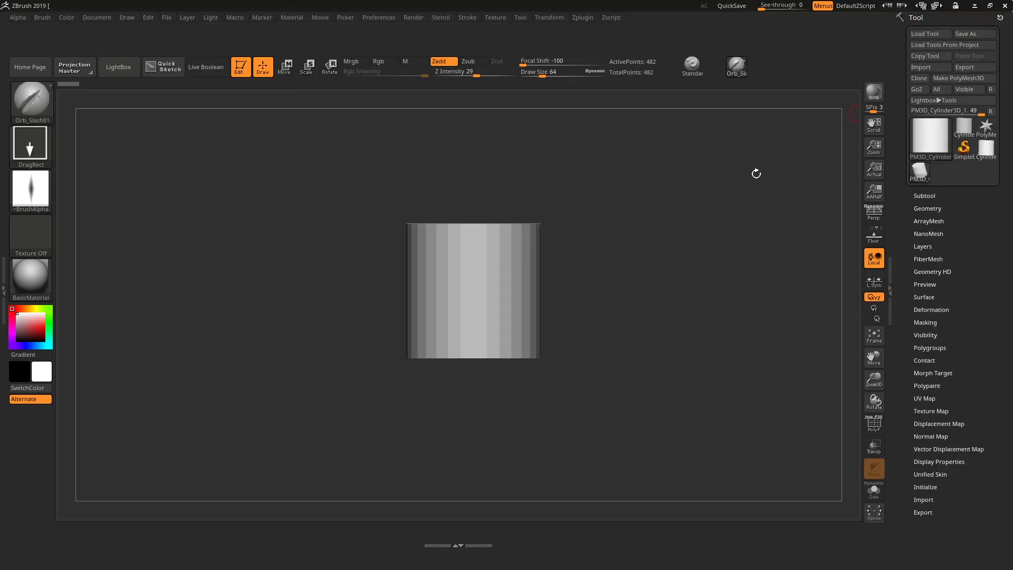
pyautogui.click(386, 20)
pyautogui.click(383, 56)
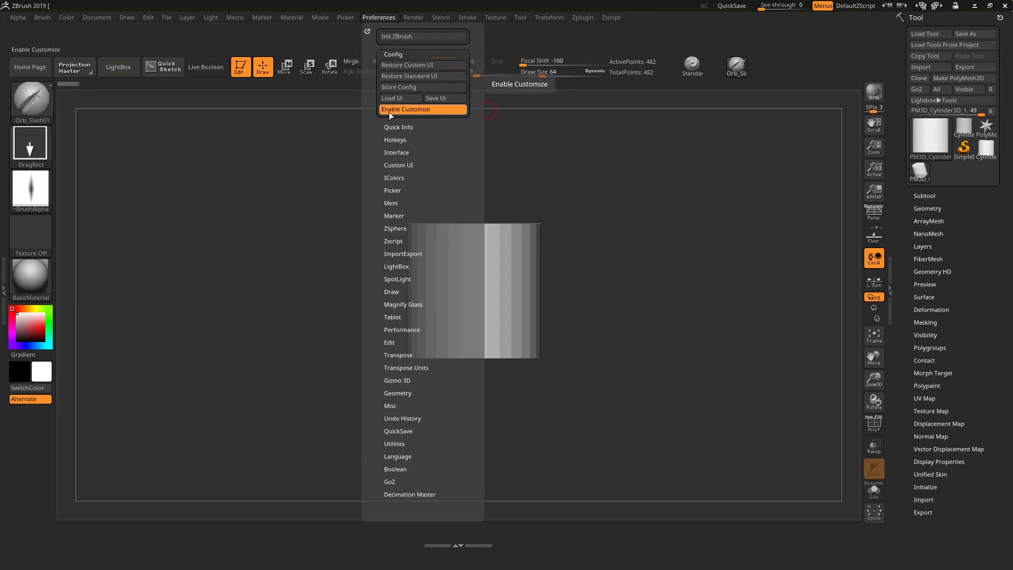
pyautogui.click(445, 112)
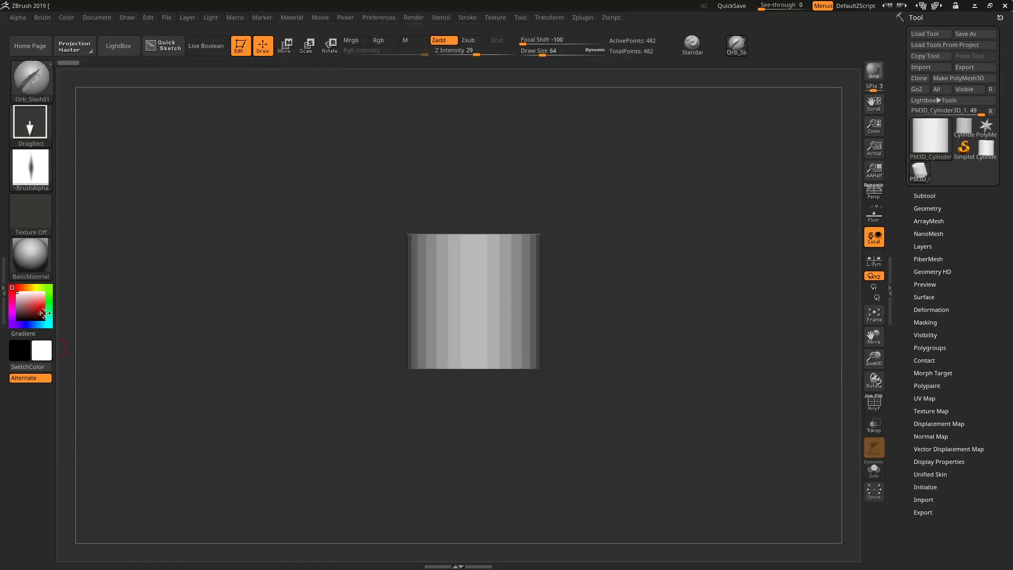
# - Store the interface configuration, and bring up and cancel the dialog for saving it as a separate file
pyautogui.click(377, 19)
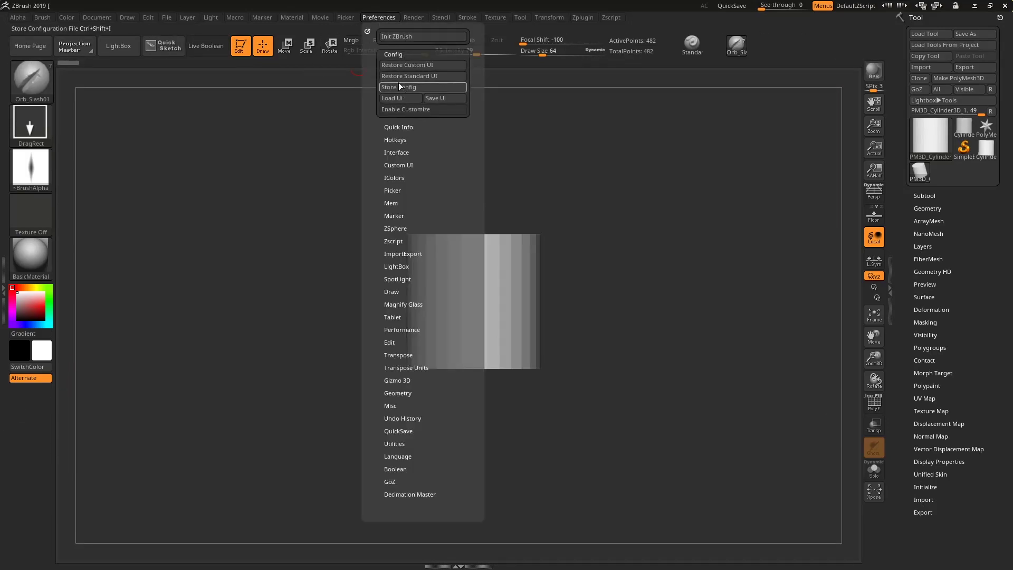
pyautogui.click(459, 88)
pyautogui.click(380, 16)
pyautogui.click(445, 99)
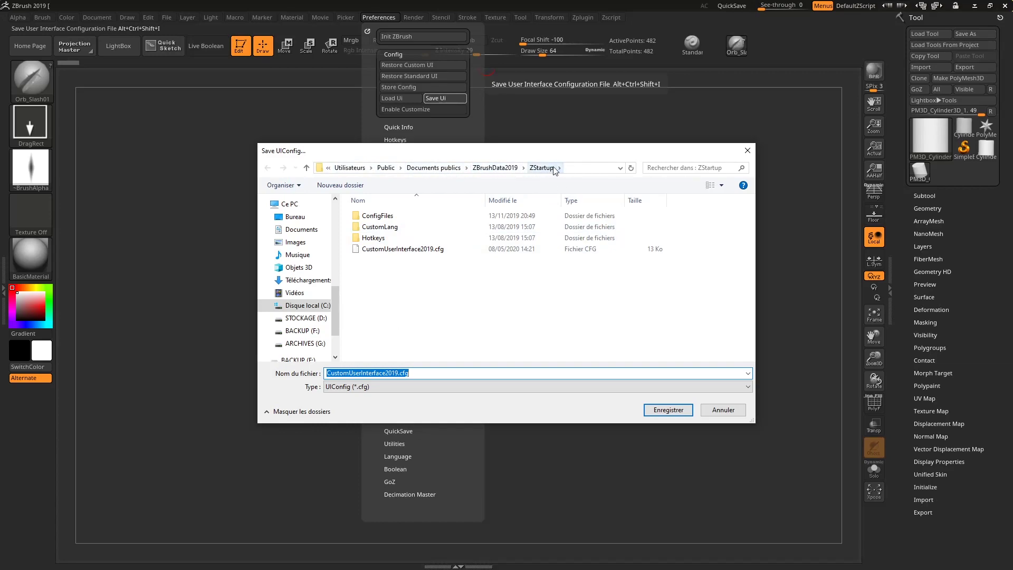
pyautogui.press('Escape')
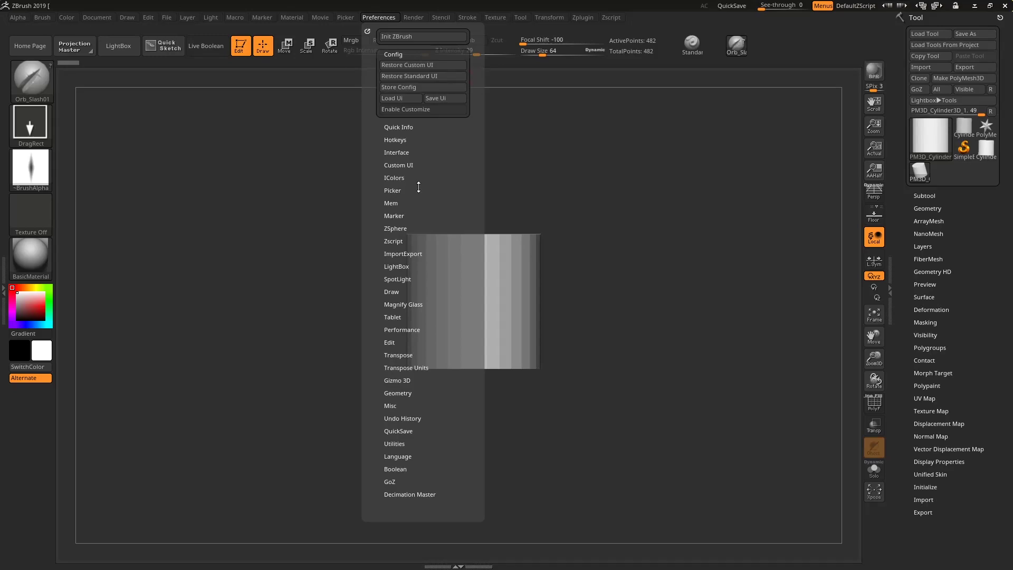
# - Recolor the Sw1 and Sw2 switch buttons and the slider knobs turquoise in the IColors preferences
pyautogui.click(395, 179)
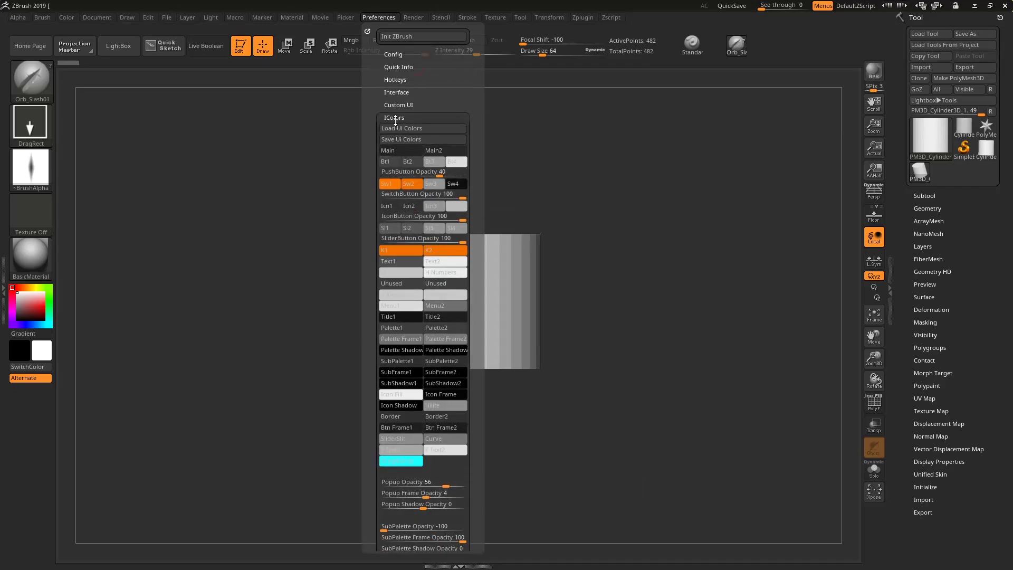
pyautogui.click(391, 185)
pyautogui.moveTo(390, 184); pyautogui.dragTo(52, 299)
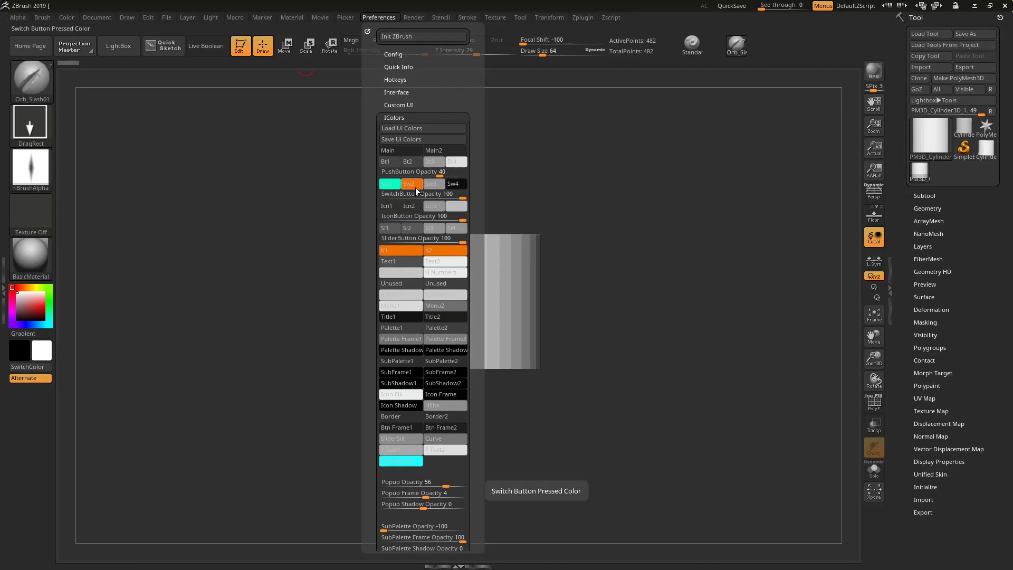
pyautogui.click(416, 186)
pyautogui.moveTo(415, 189)
pyautogui.mouseDown()
pyautogui.moveTo(393, 186)
pyautogui.moveTo(406, 187)
pyautogui.mouseUp()
pyautogui.moveTo(403, 251); pyautogui.dragTo(51, 292)
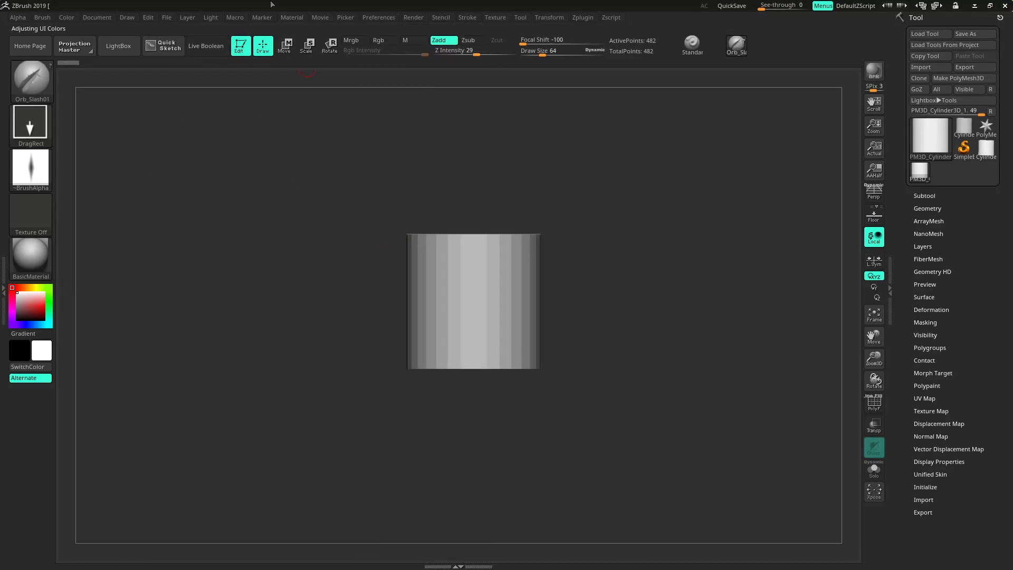
pyautogui.moveTo(378, 18)
pyautogui.moveTo(32, 86)
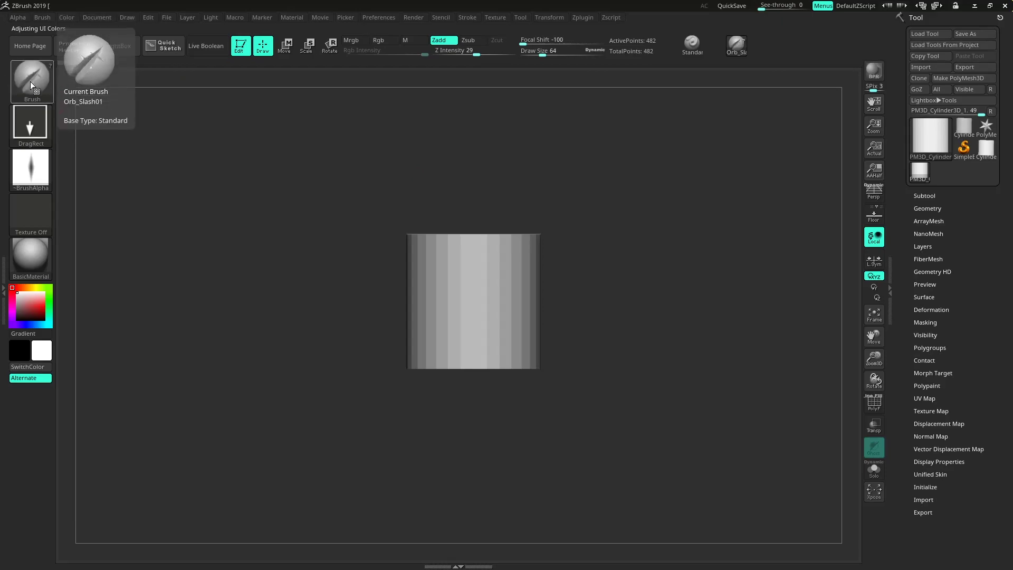
# - Cycle backward through the preset interface color schemes as far as Z3.1_Gray12
pyautogui.click(886, 6)
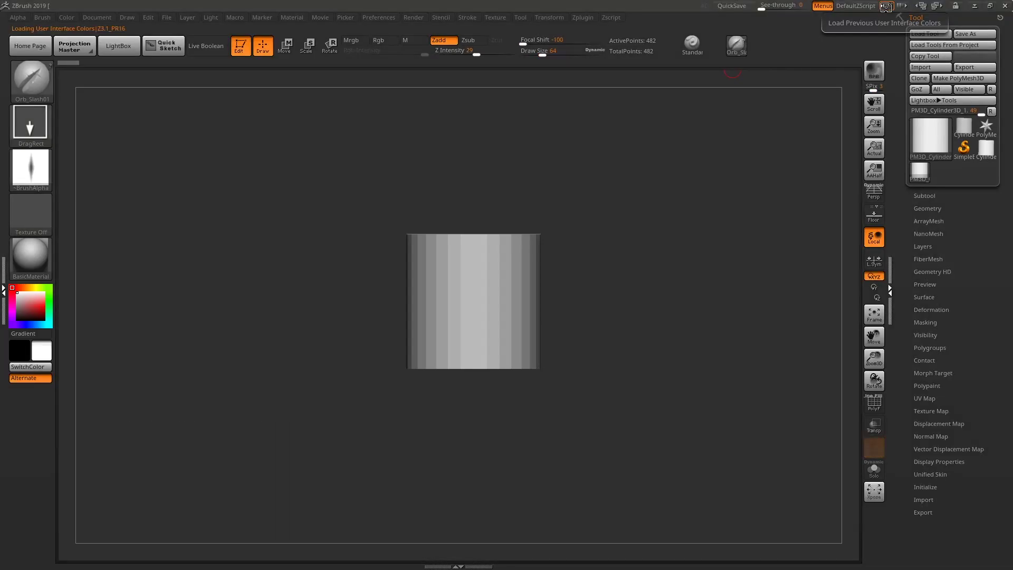
pyautogui.click(886, 7)
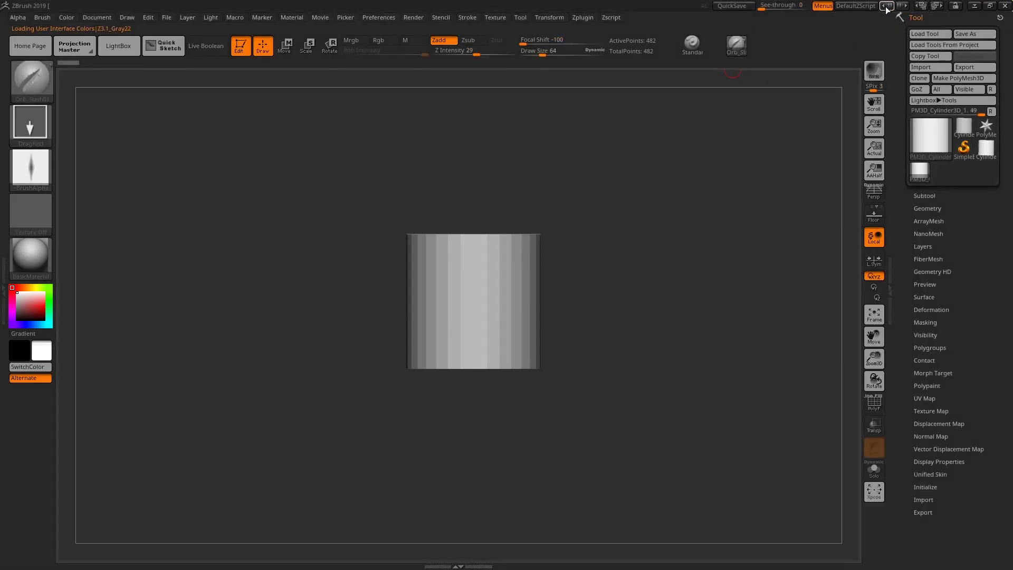
pyautogui.click(887, 6)
pyautogui.click(886, 7)
pyautogui.click(887, 6)
pyautogui.click(886, 7)
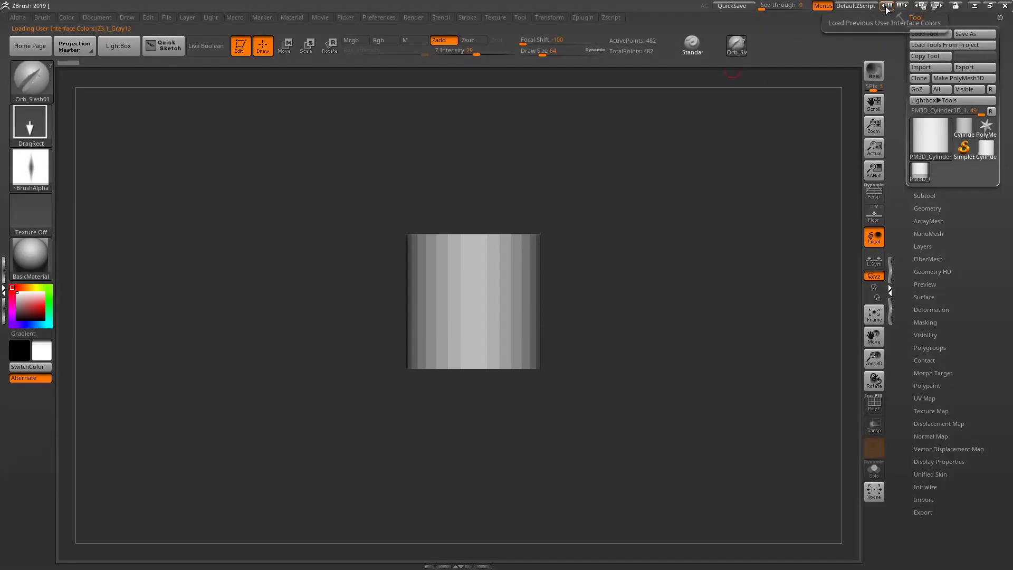
pyautogui.click(886, 6)
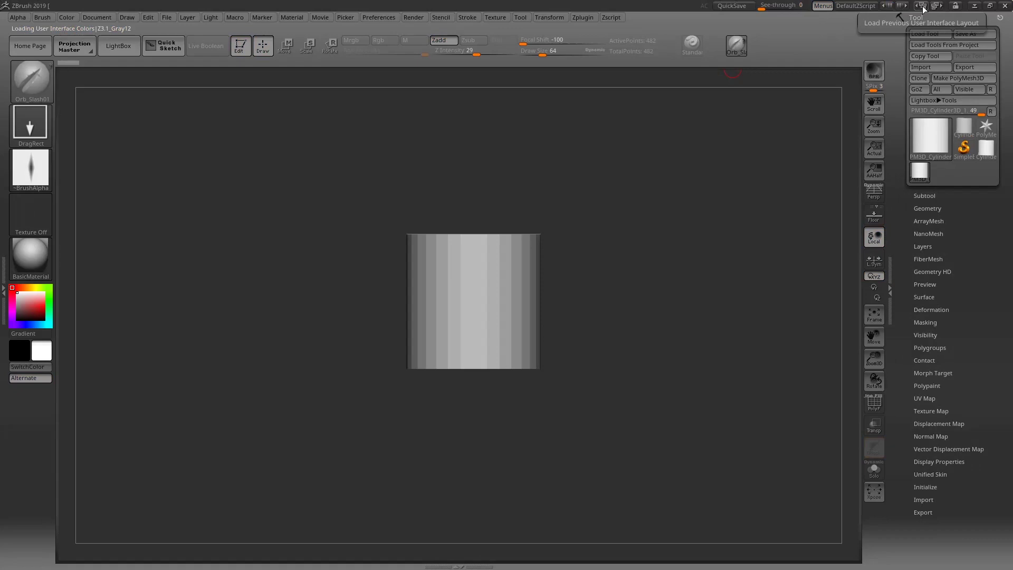
# - Cycle backward through the available interface layouts, past LeftRightShelf and the custom 2020 layout
pyautogui.click(921, 6)
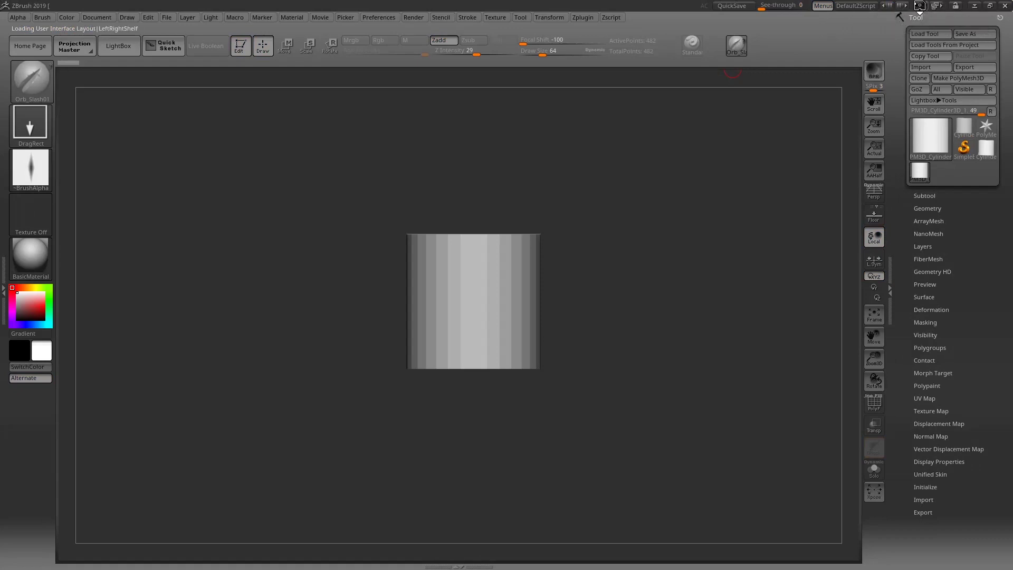
pyautogui.click(920, 6)
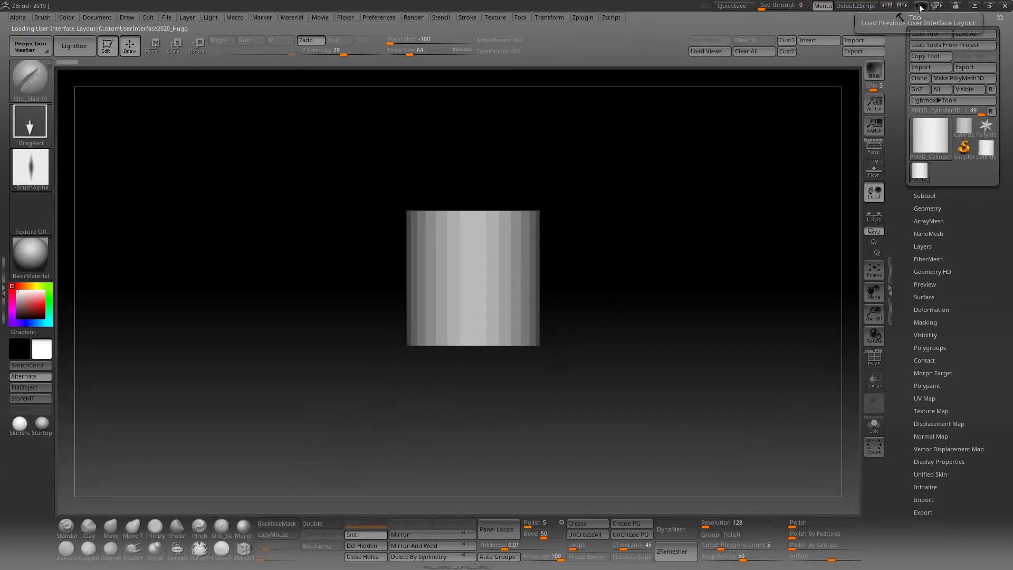
pyautogui.click(921, 7)
# - Open the Config preferences and start saving the current user interface configuration to a file
pyautogui.click(379, 17)
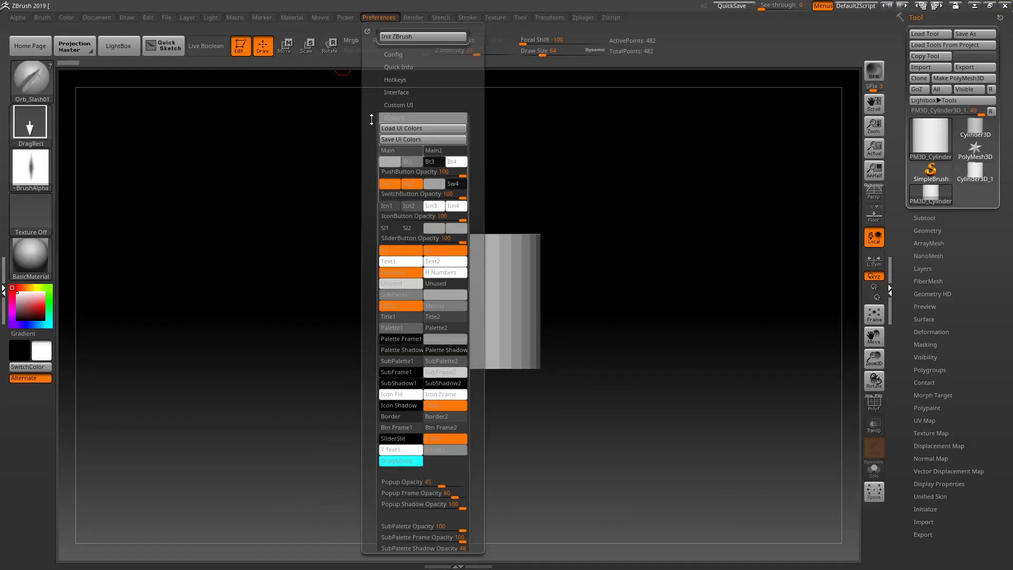
pyautogui.click(400, 54)
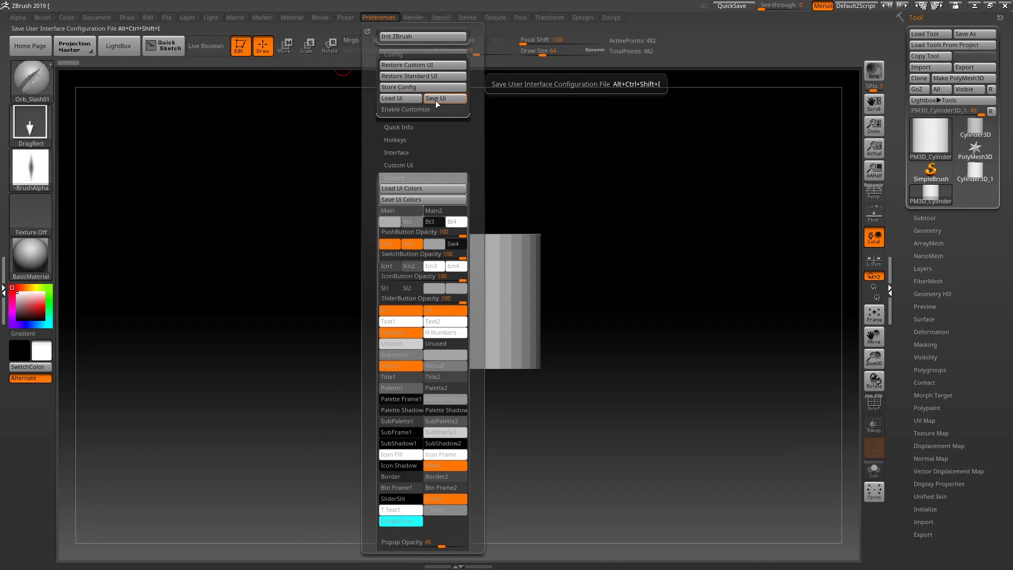
pyautogui.click(435, 100)
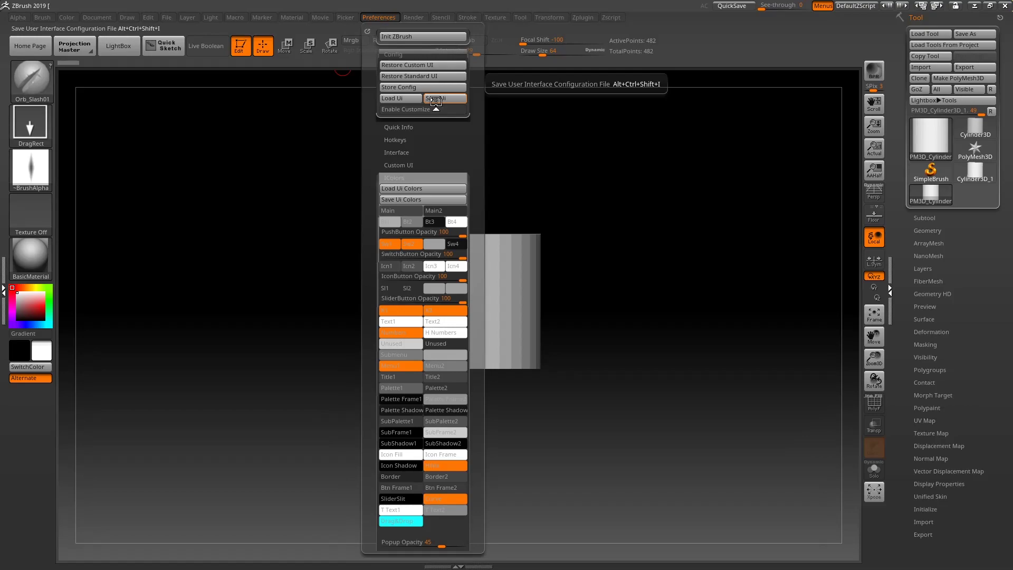
pyautogui.click(451, 190)
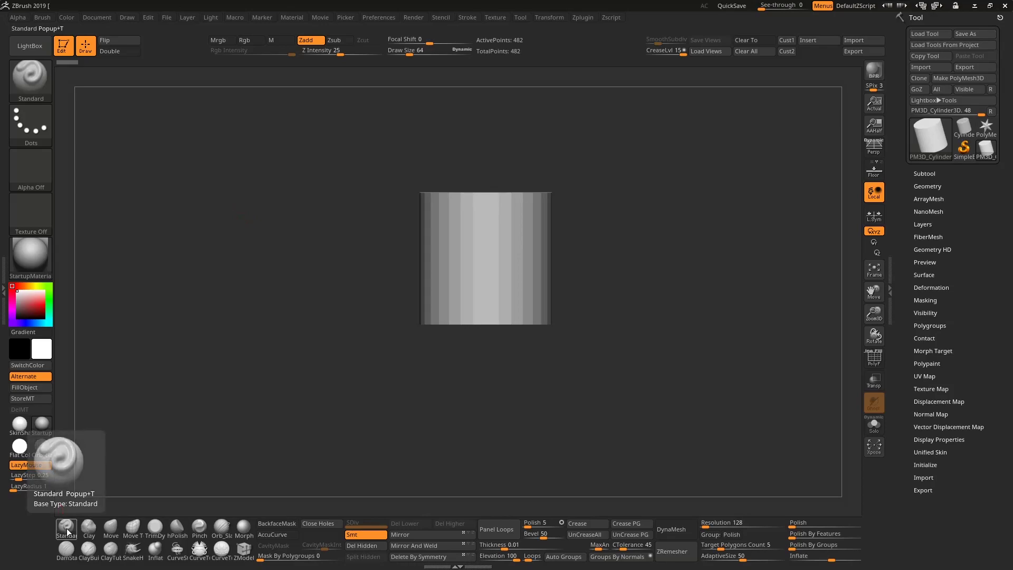
# - Assign custom hotkeys to two brushes on the shelf: 1 for Standard and V for Move
pyautogui.hotkey('ctrl', 'alt')
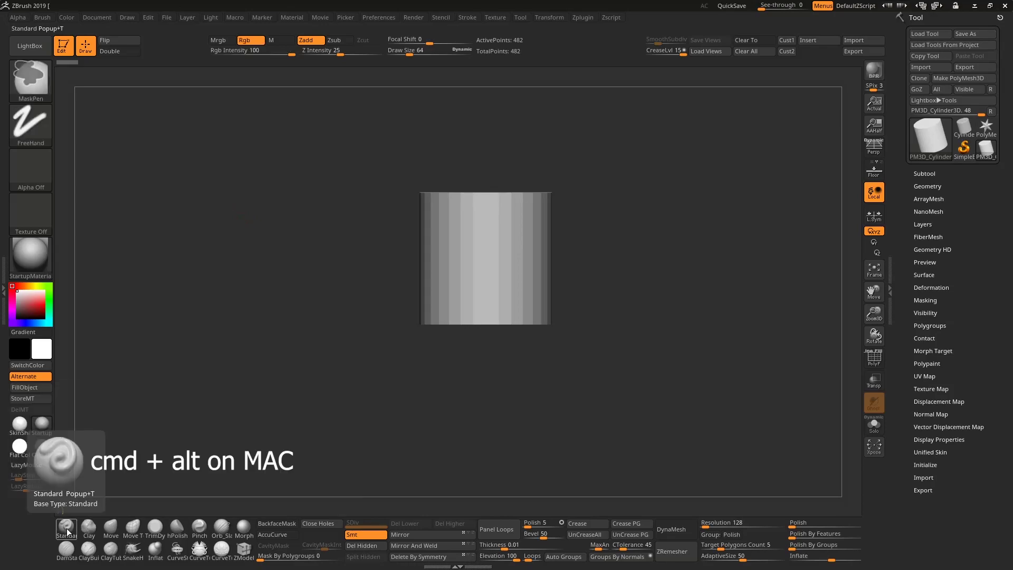
pyautogui.keyDown('ctrl'); pyautogui.keyDown('alt'); pyautogui.click(67, 532); pyautogui.keyUp('alt'); pyautogui.keyUp('ctrl')
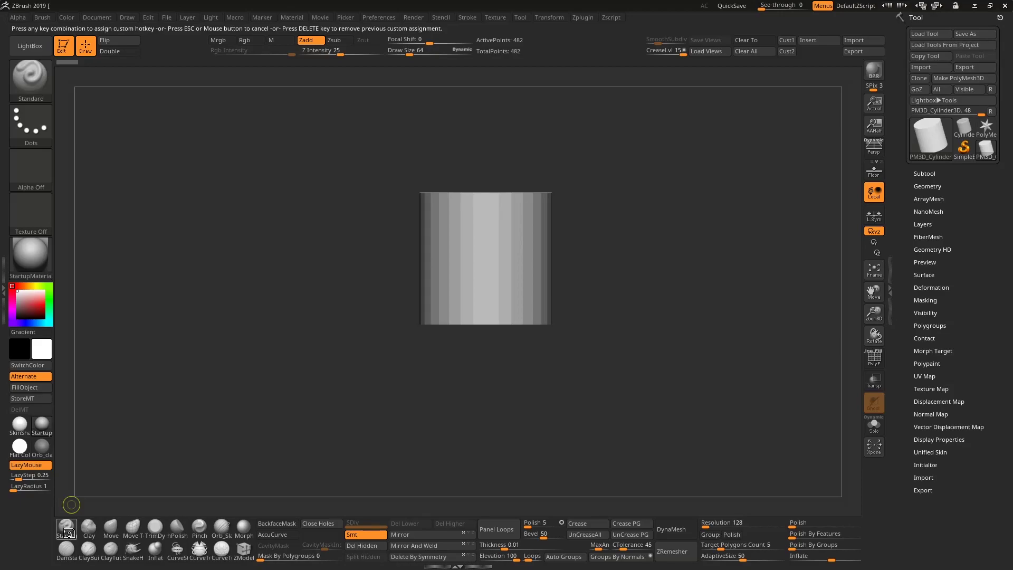
pyautogui.press('1')
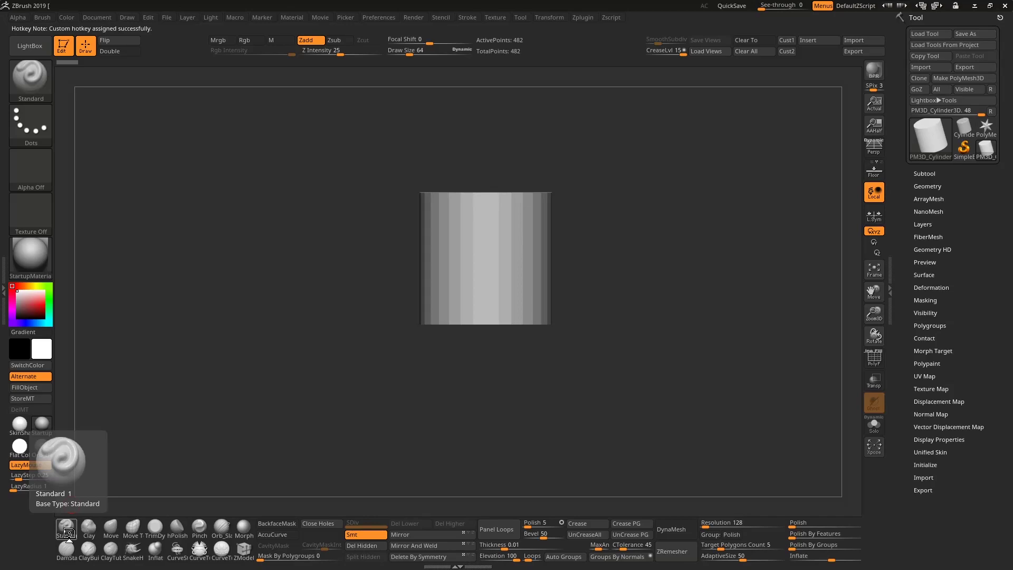
pyautogui.keyDown('ctrl'); pyautogui.keyDown('alt'); pyautogui.click(118, 529); pyautogui.keyUp('alt'); pyautogui.keyUp('ctrl')
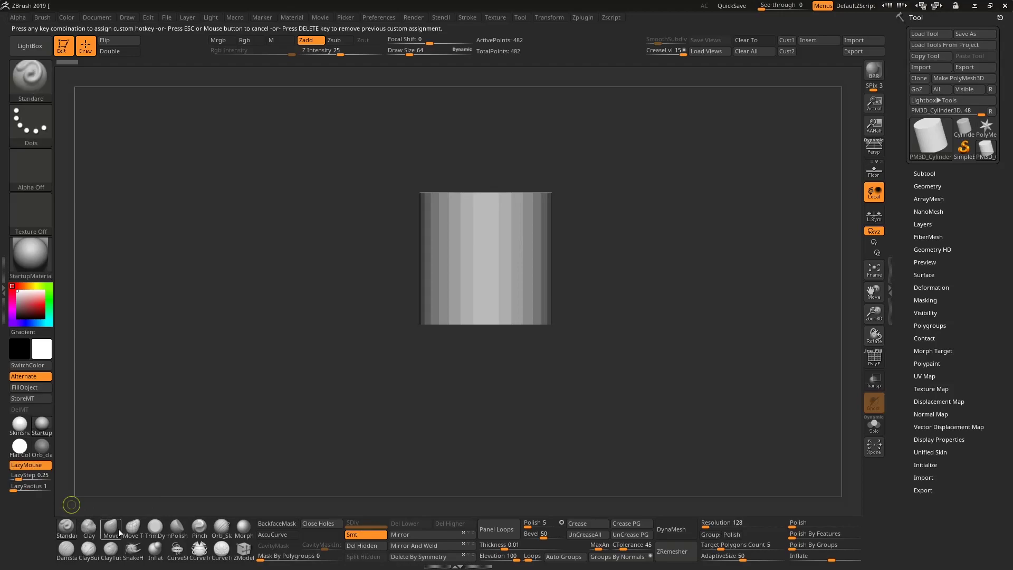
pyautogui.press('v')
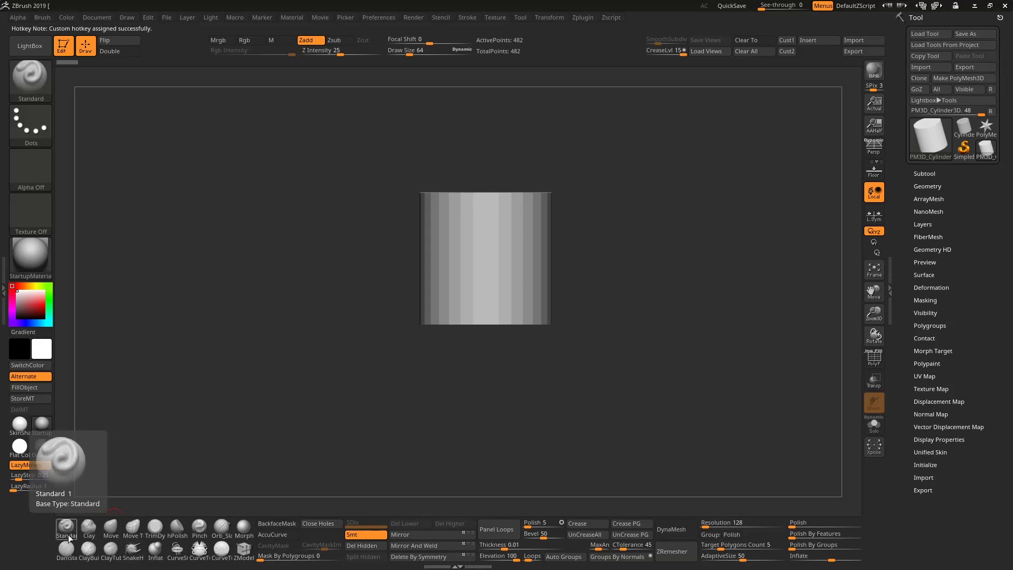
# - Test the newly assigned brush hotkeys, ending with the Move brush active
pyautogui.press('v')
pyautogui.press('v')
pyautogui.press('v')
pyautogui.press('v')
pyautogui.press('v')
pyautogui.press('v')
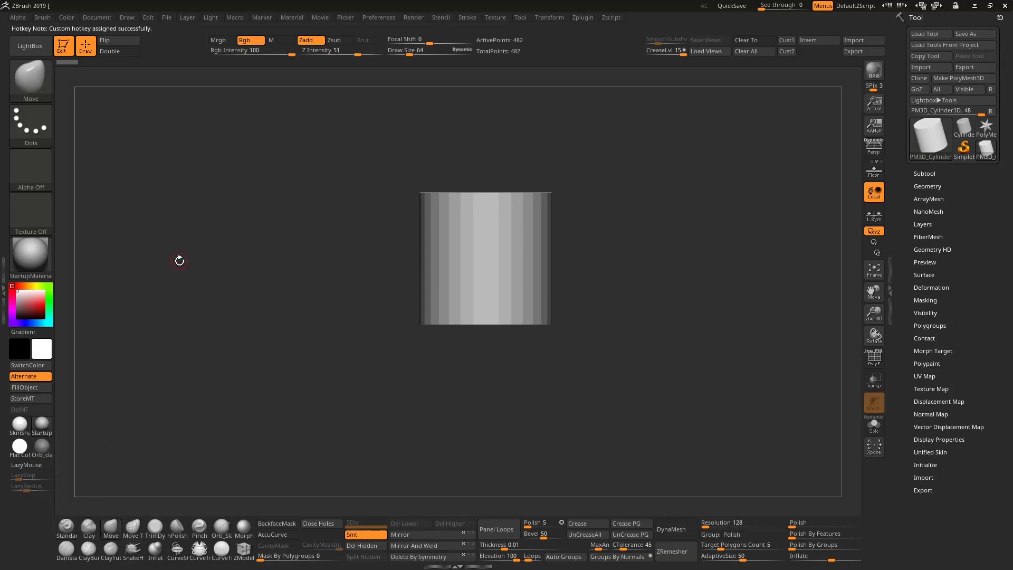
pyautogui.press('v')
pyautogui.press('v')
pyautogui.press('v')
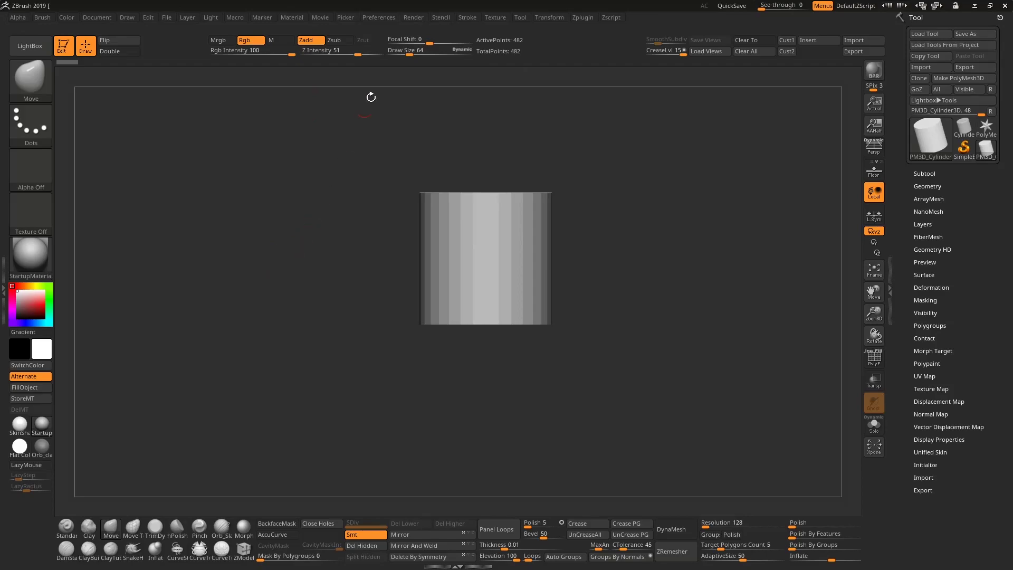
# - Open the Hotkeys preferences containing the options to store or save the custom hotkeys
pyautogui.click(379, 19)
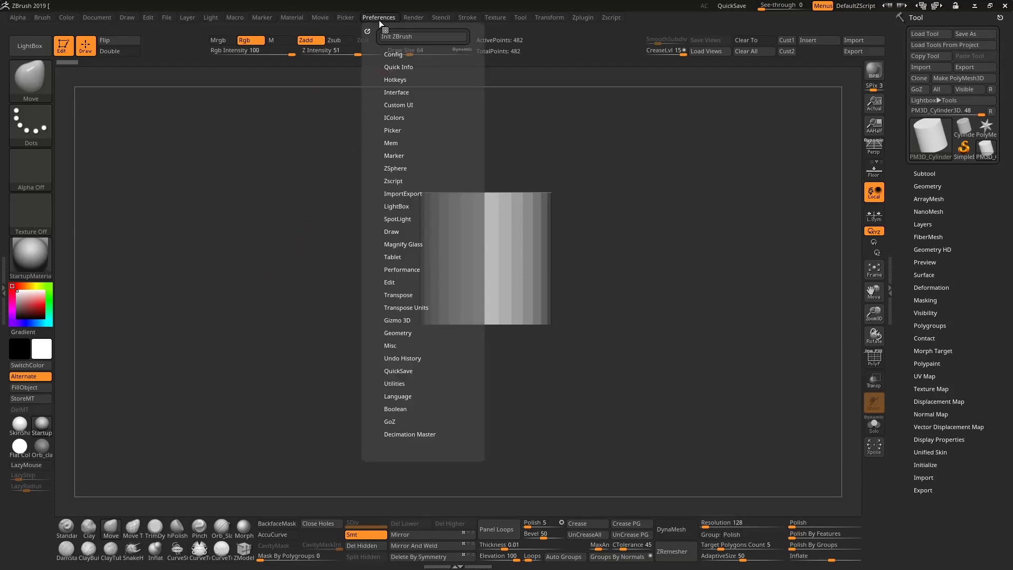
pyautogui.click(395, 80)
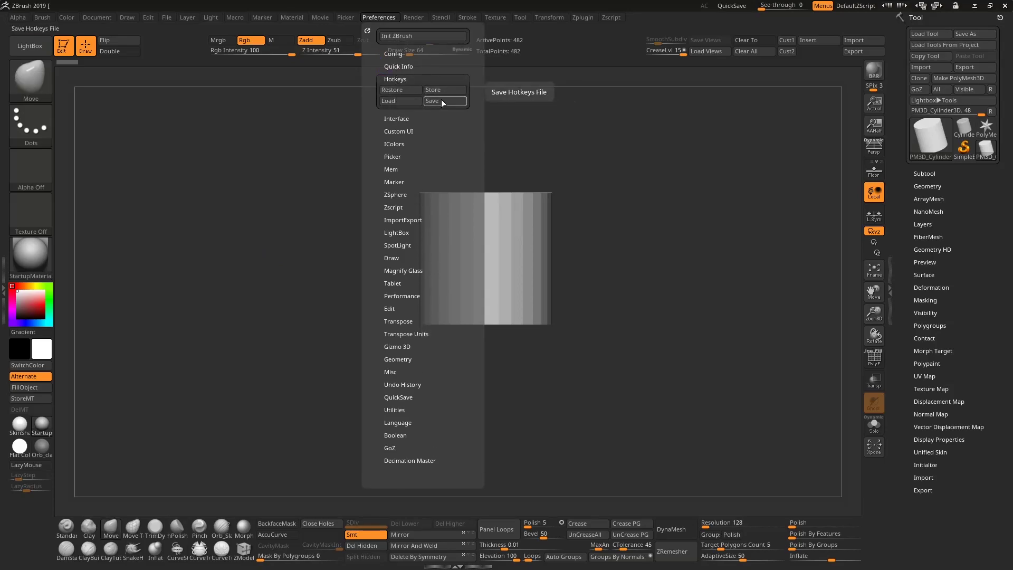